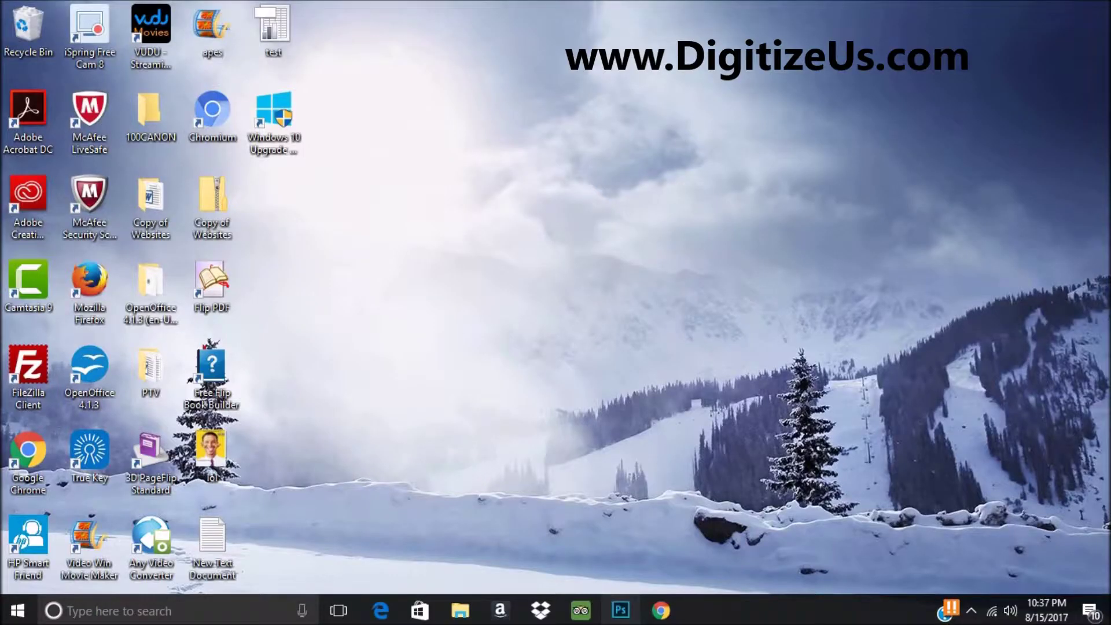
# Bring Photoshop to the front, showing the conical brushed-metal example 3.jpg
pyautogui.click(631, 615)
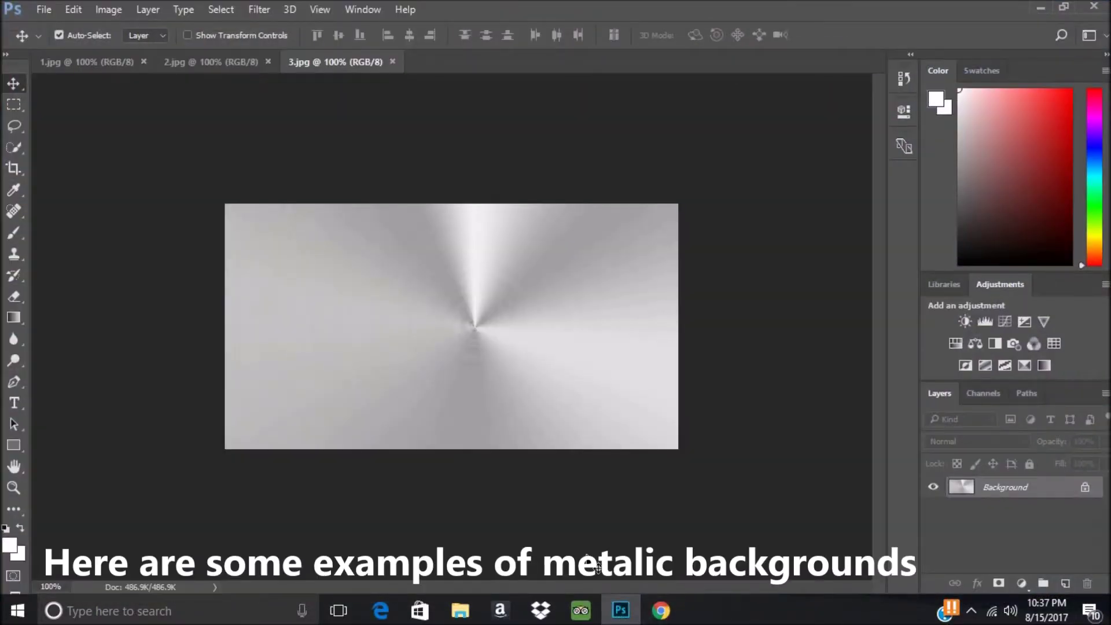
# Look over the 2.jpg and 1.jpg metal examples, then start a new document
pyautogui.click(224, 62)
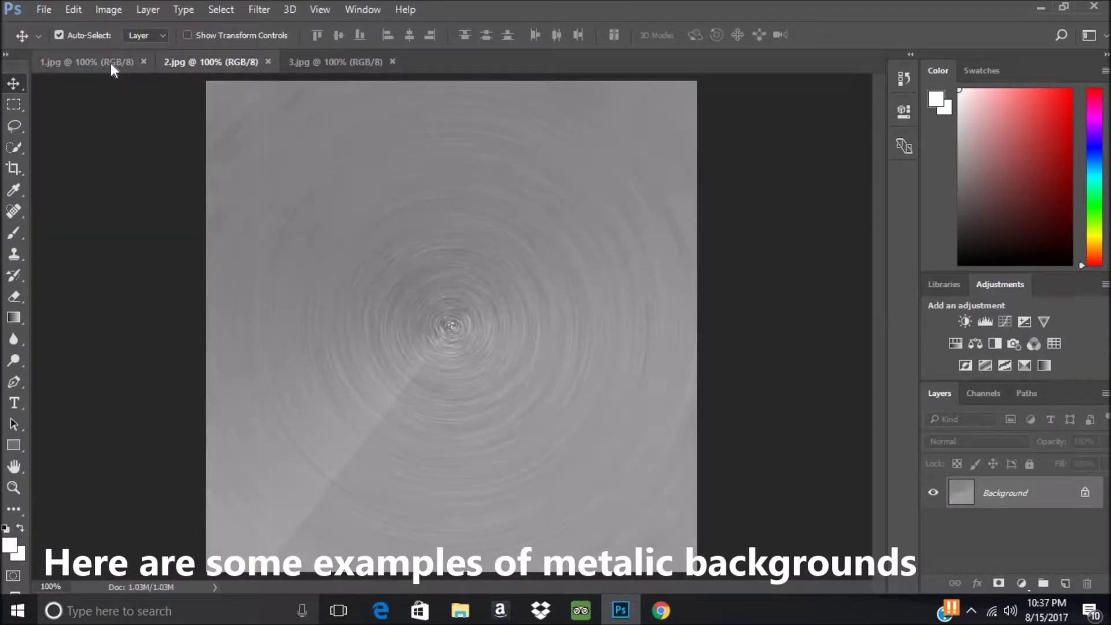
pyautogui.click(110, 62)
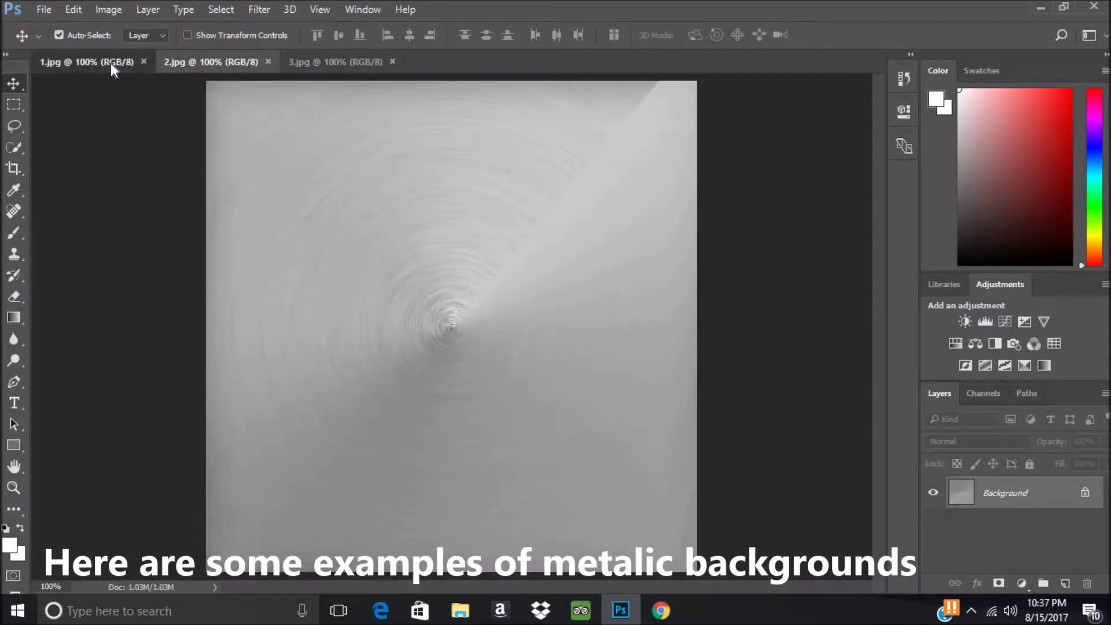
pyautogui.click(46, 11)
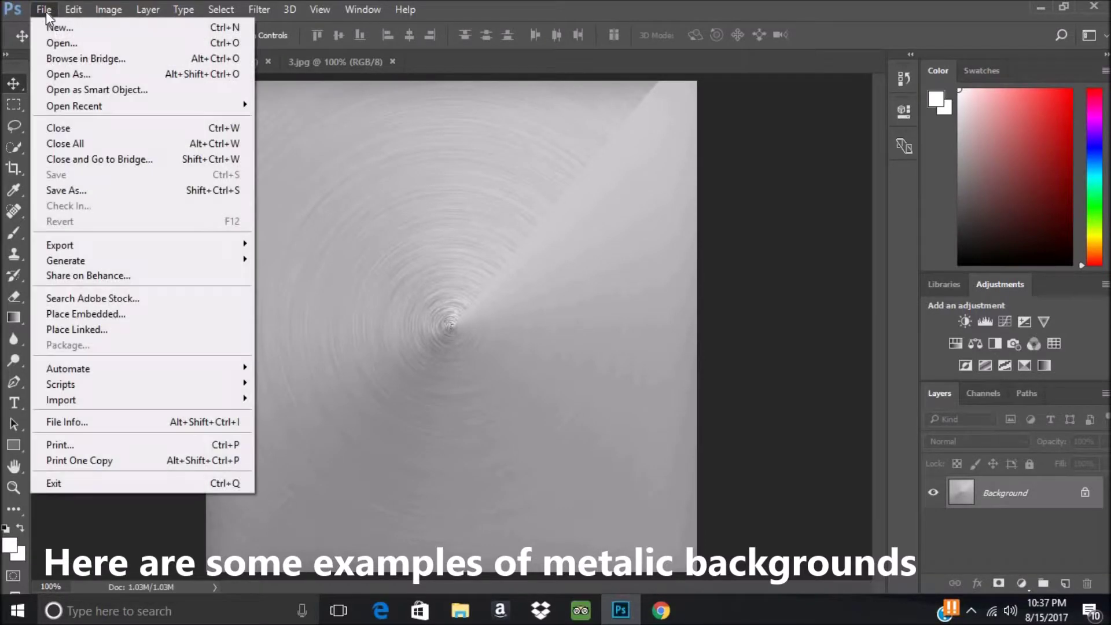
pyautogui.click(47, 29)
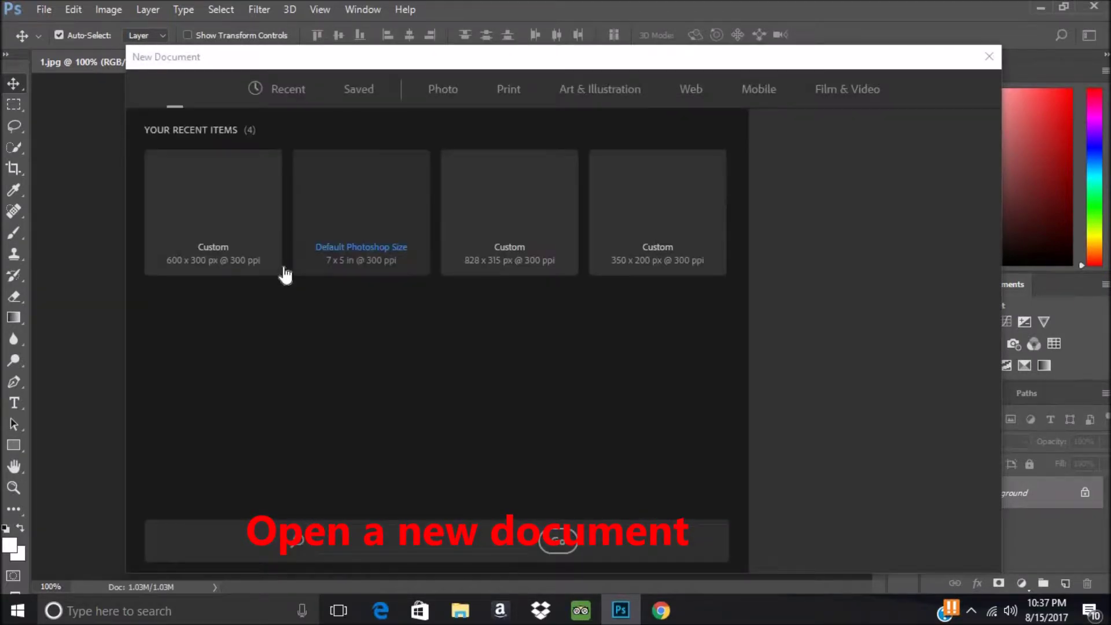
# Create a 600 × 600 px document from the Custom 600x300 preset, with height changed to 600
pyautogui.click(238, 231)
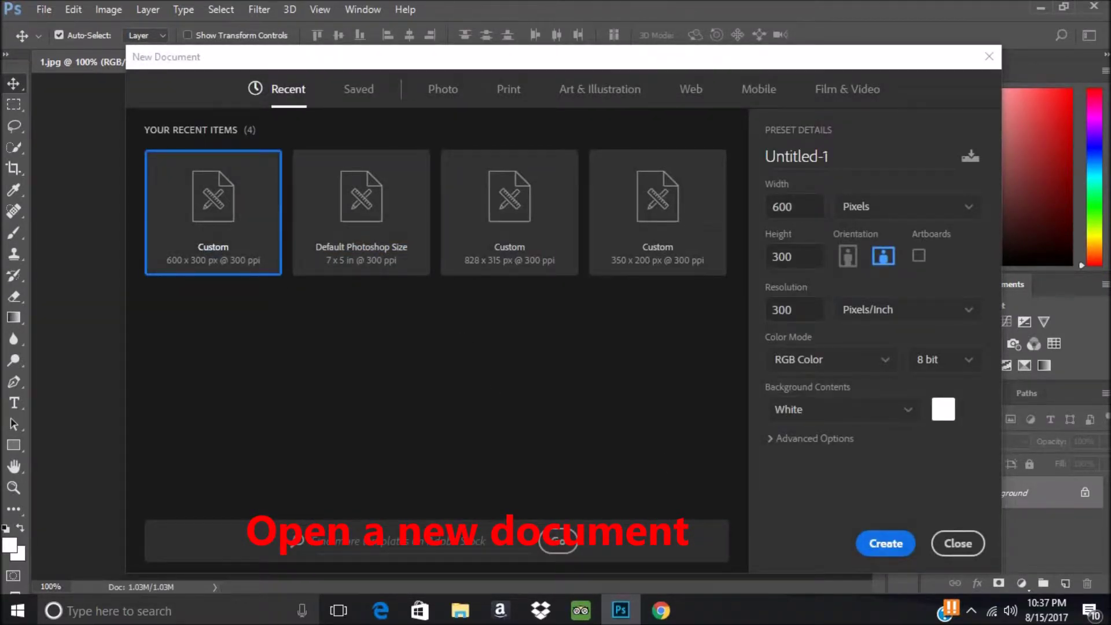
pyautogui.click(778, 256)
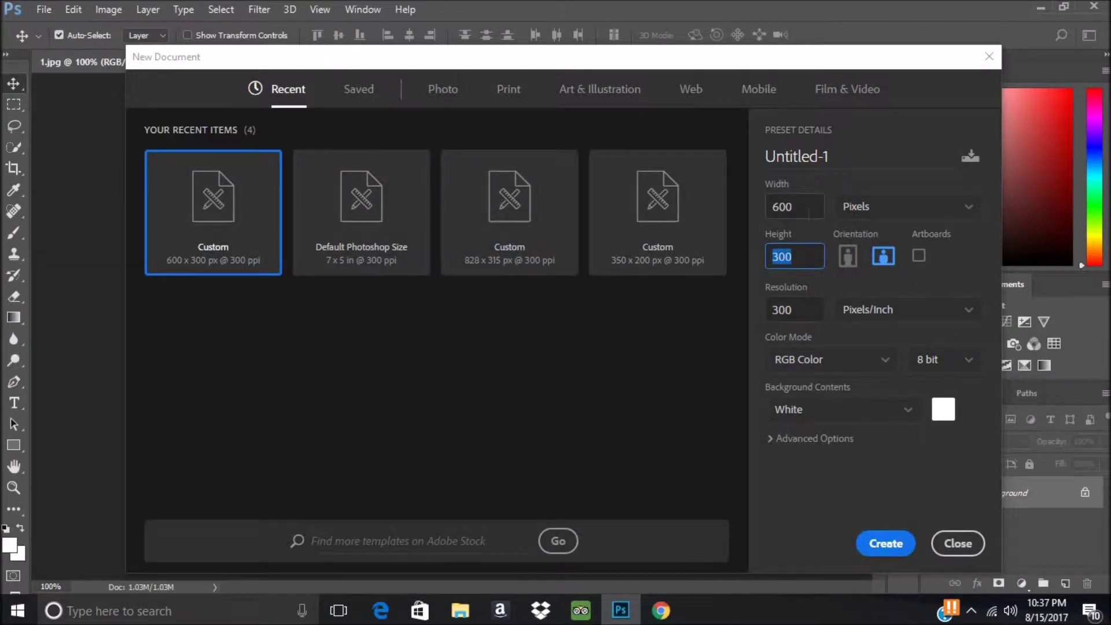
pyautogui.write('6')
pyautogui.click(885, 543)
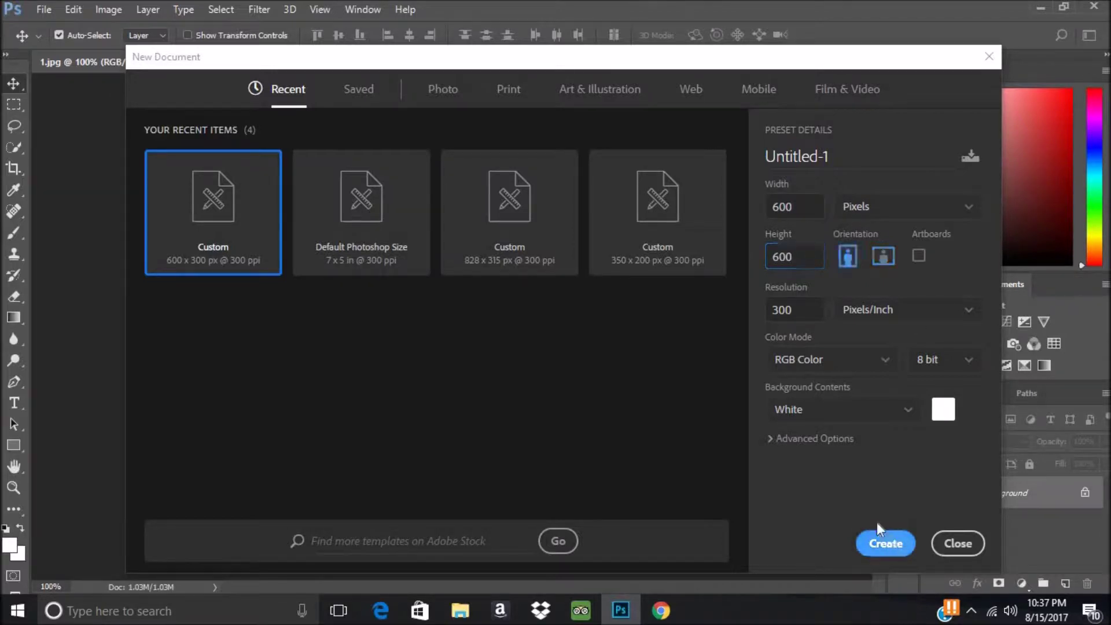
# Unlock the Background layer and add a #666666 Solid Color fill layer
pyautogui.click(1087, 495)
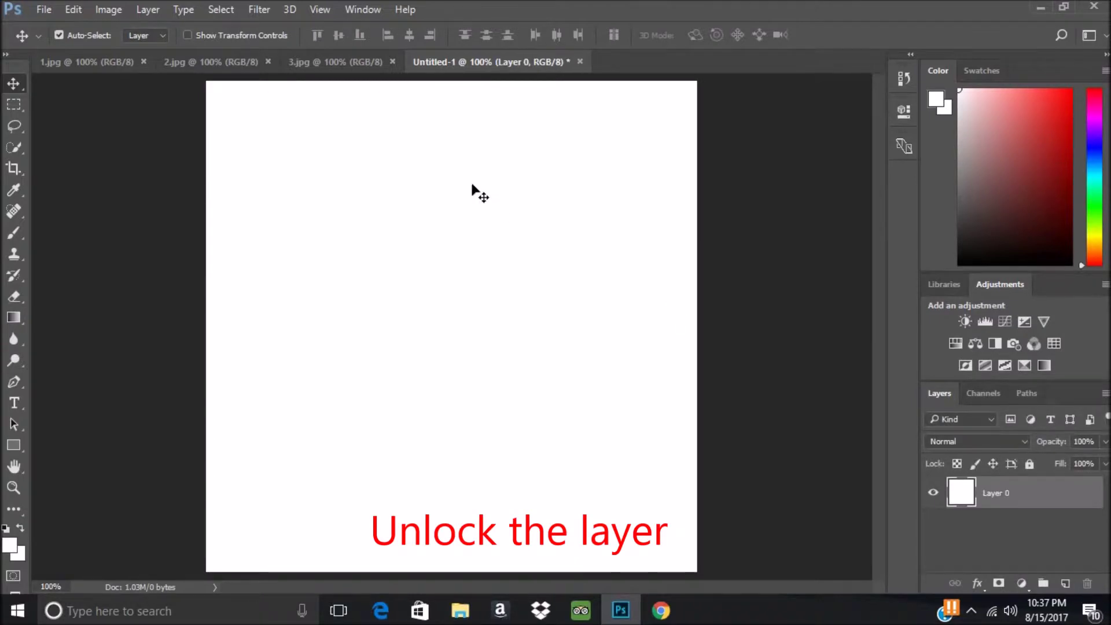
pyautogui.click(1022, 583)
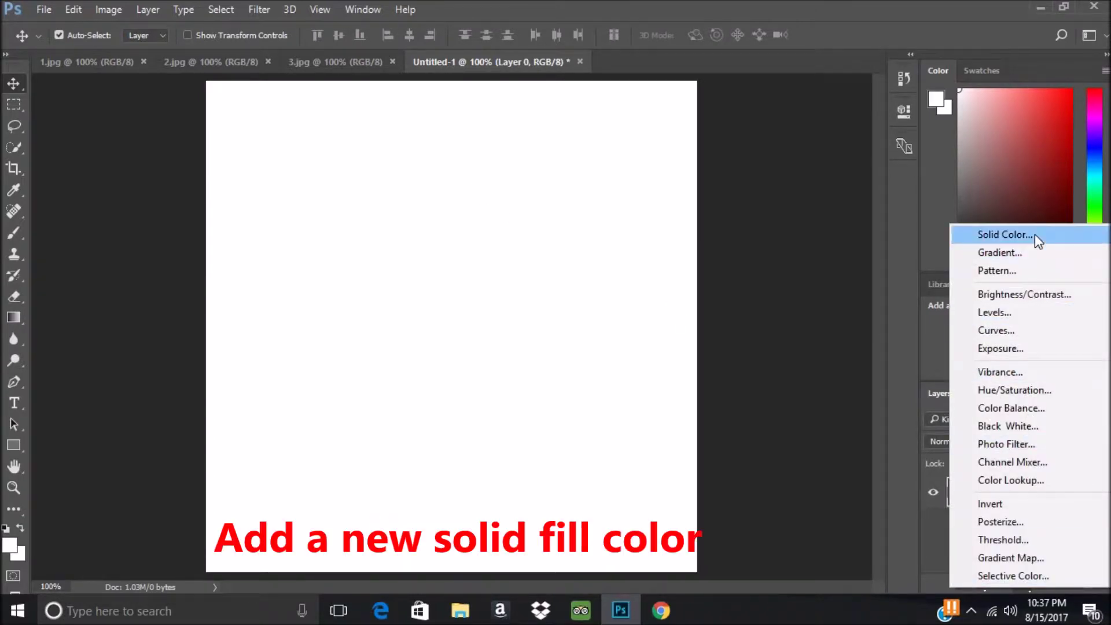
pyautogui.click(1035, 235)
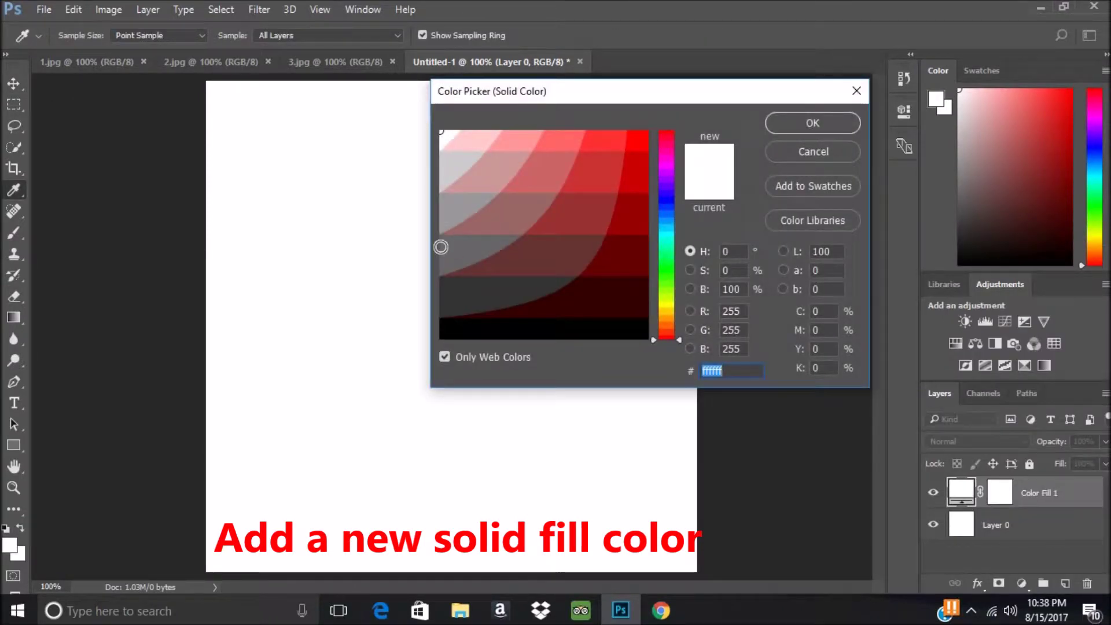
pyautogui.click(447, 245)
pyautogui.click(825, 124)
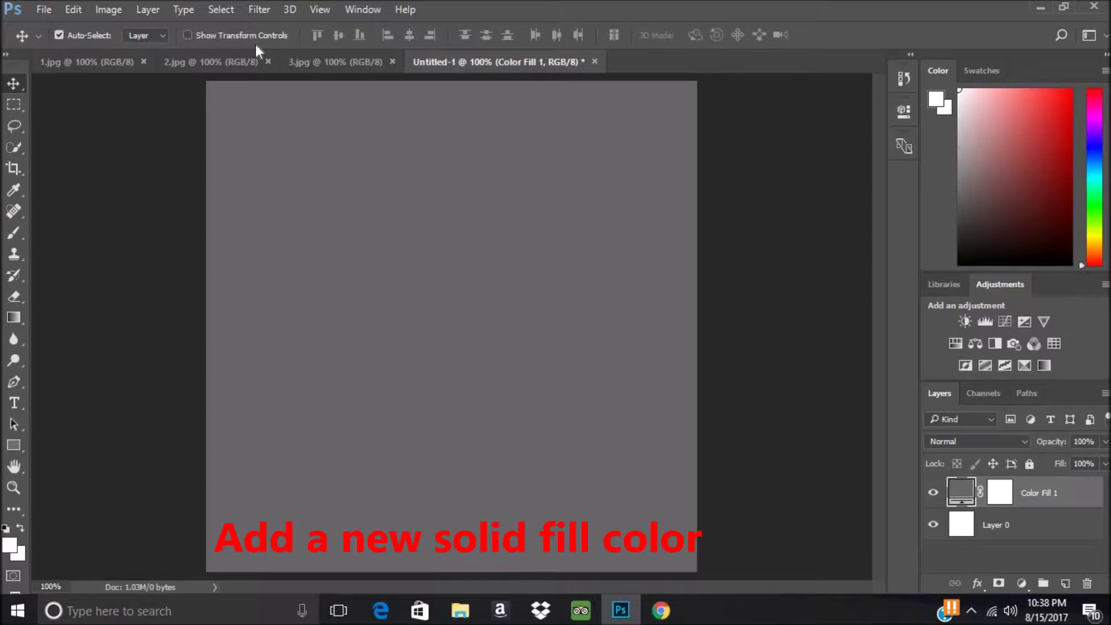
# Convert the grey fill to a smart object with about 100% monochromatic Gaussian Add Noise
pyautogui.click(259, 10)
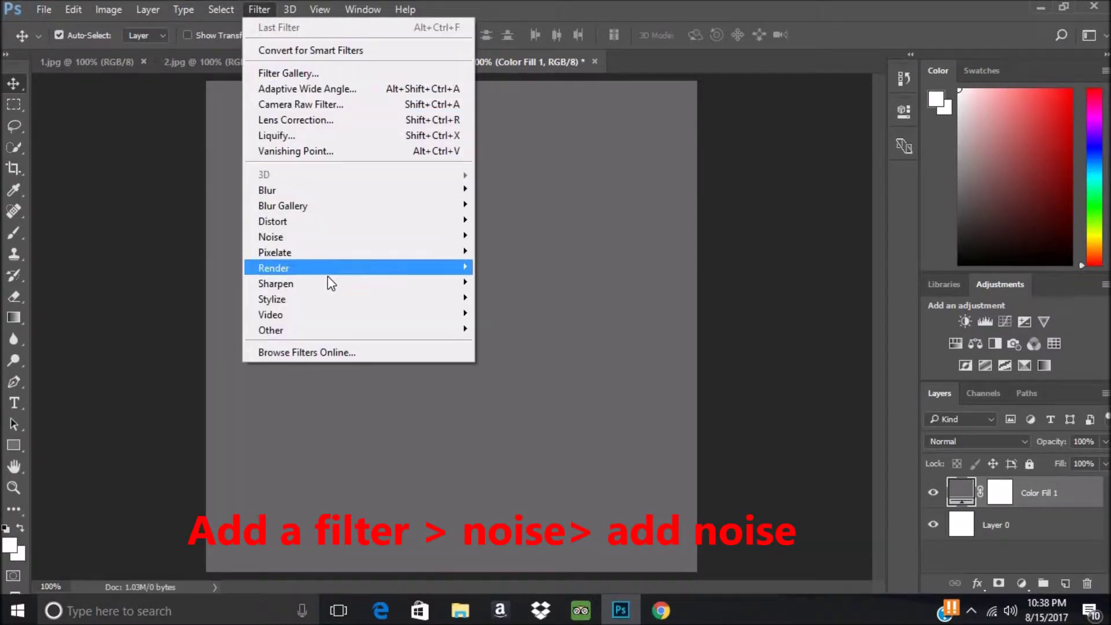
pyautogui.moveTo(271, 238)
pyautogui.click(516, 238)
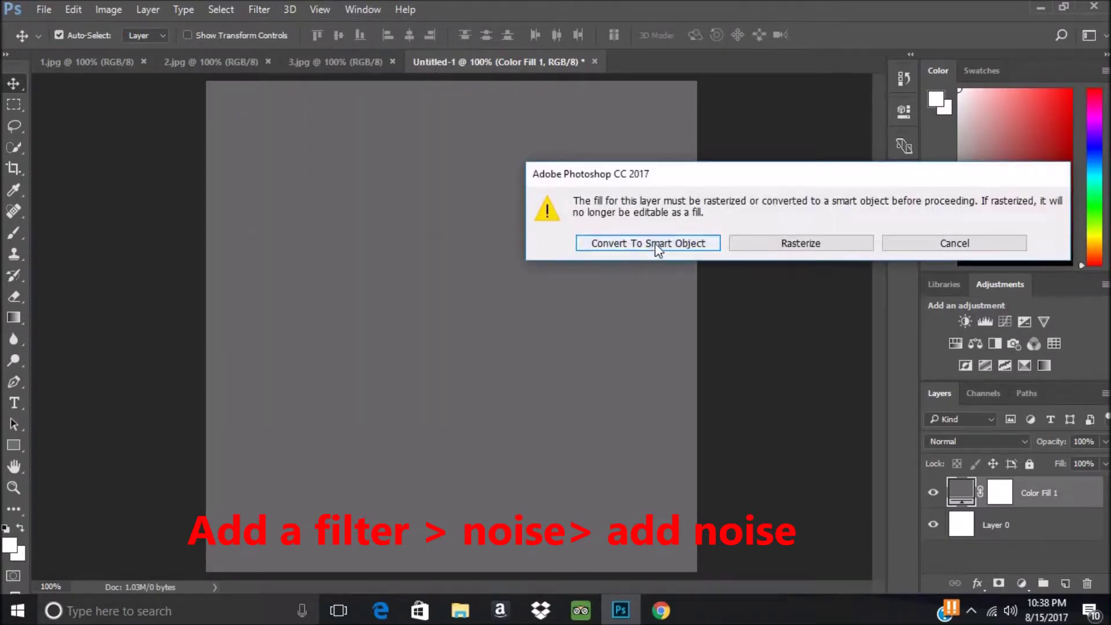
pyautogui.click(642, 241)
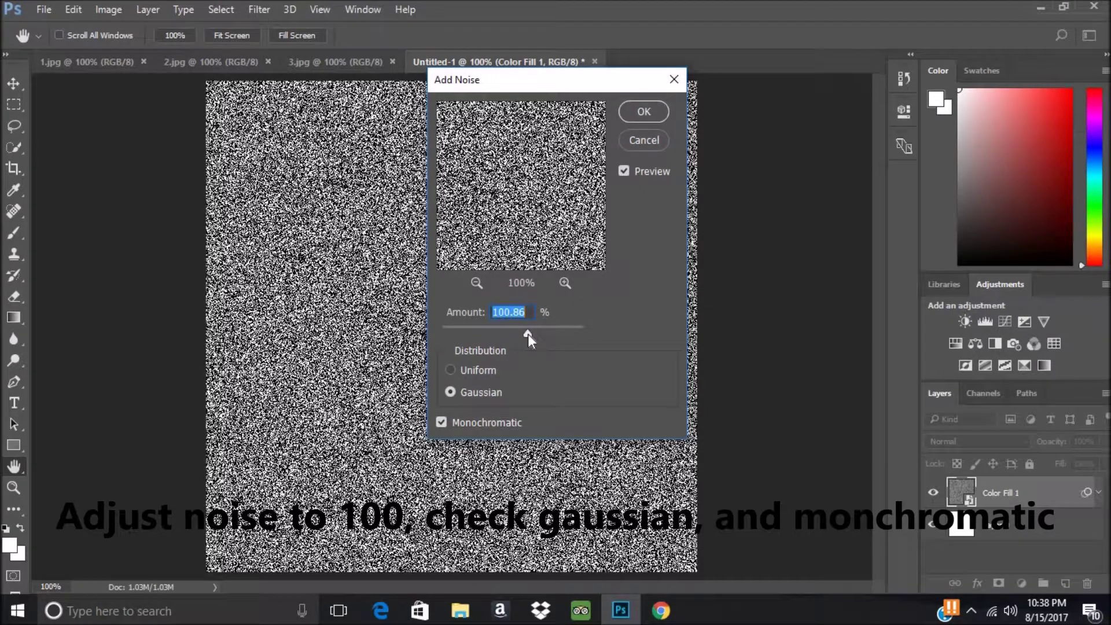
pyautogui.click(644, 112)
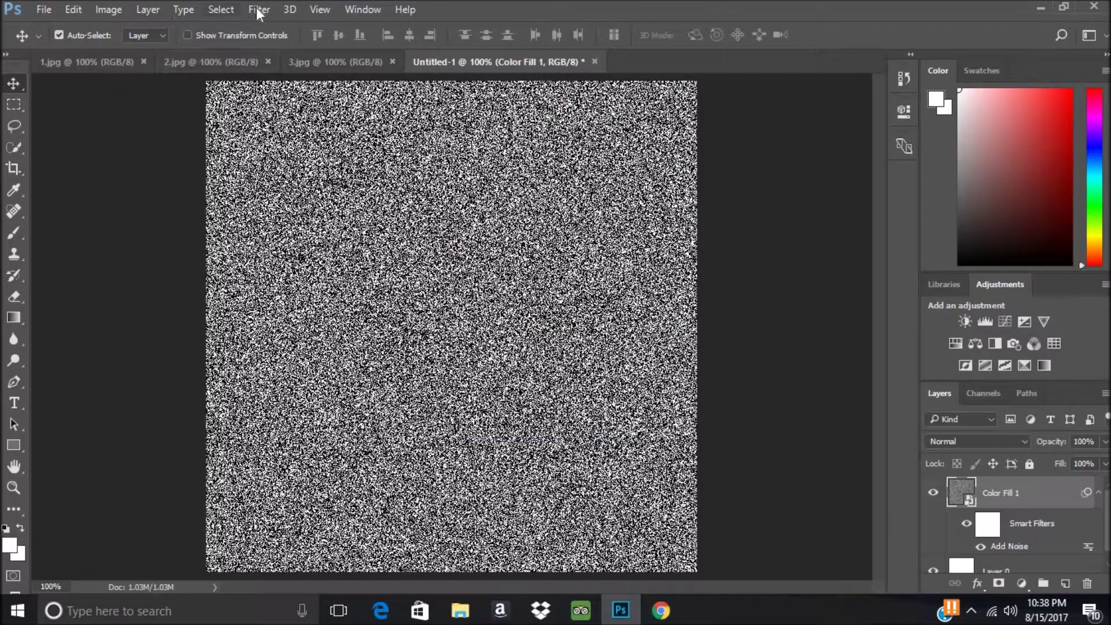
pyautogui.click(259, 10)
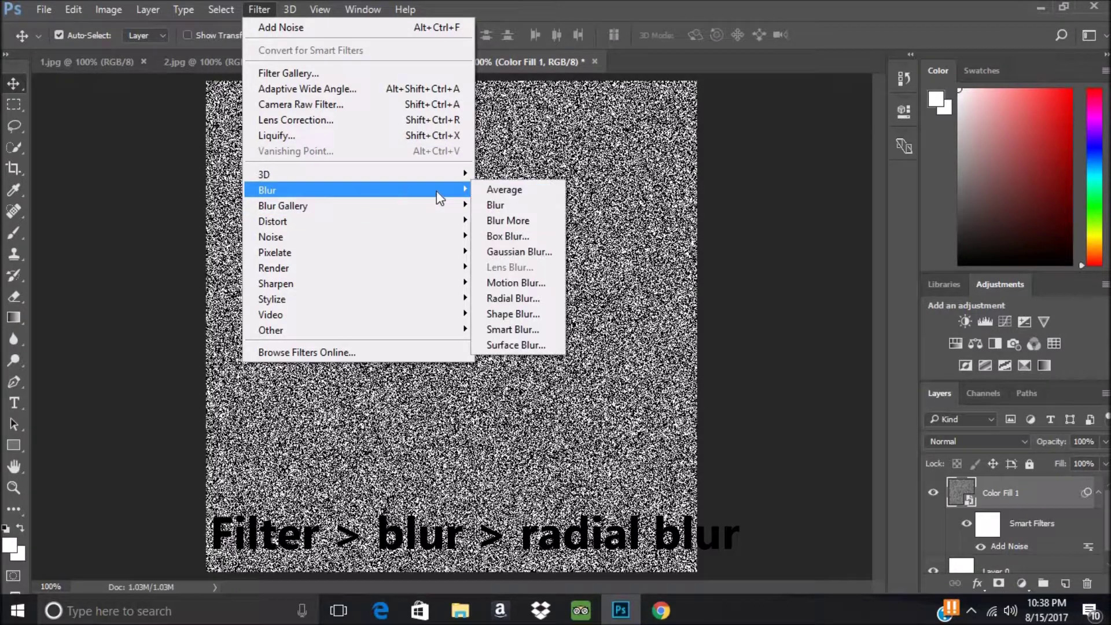
pyautogui.moveTo(268, 190)
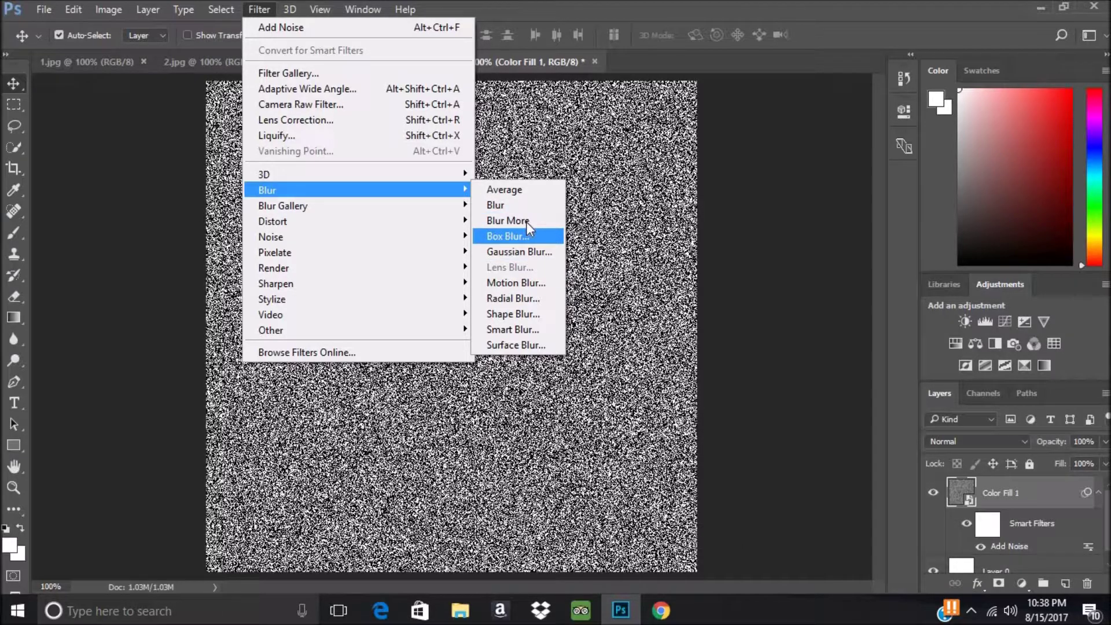
# Apply a Spin-method Radial Blur so the noise forms concentric rings
pyautogui.click(527, 299)
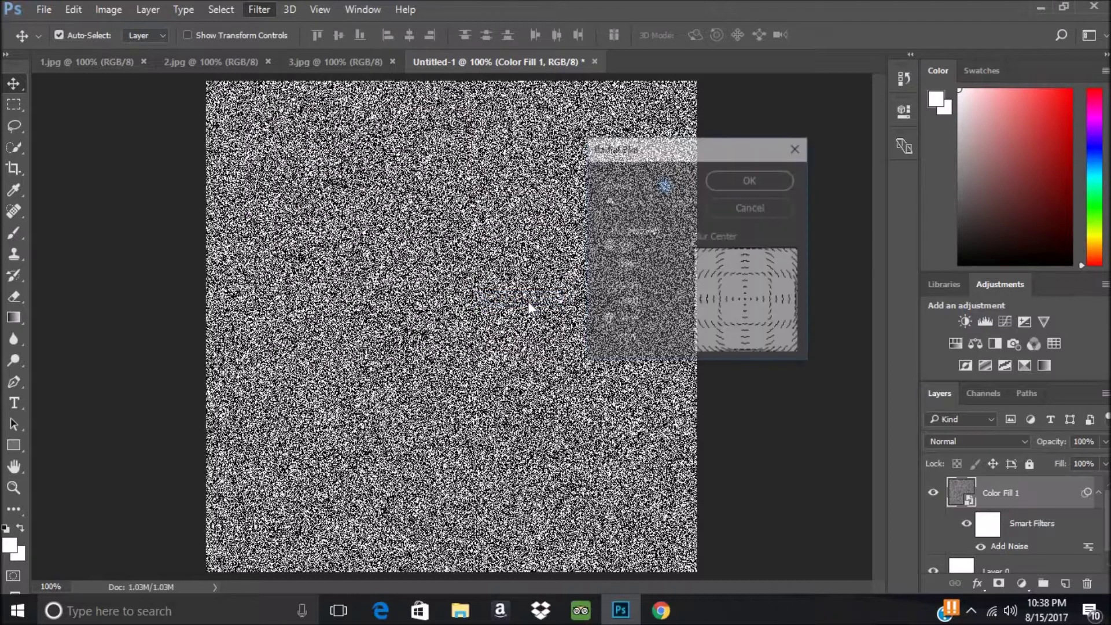
pyautogui.moveTo(612, 203); pyautogui.dragTo(640, 199)
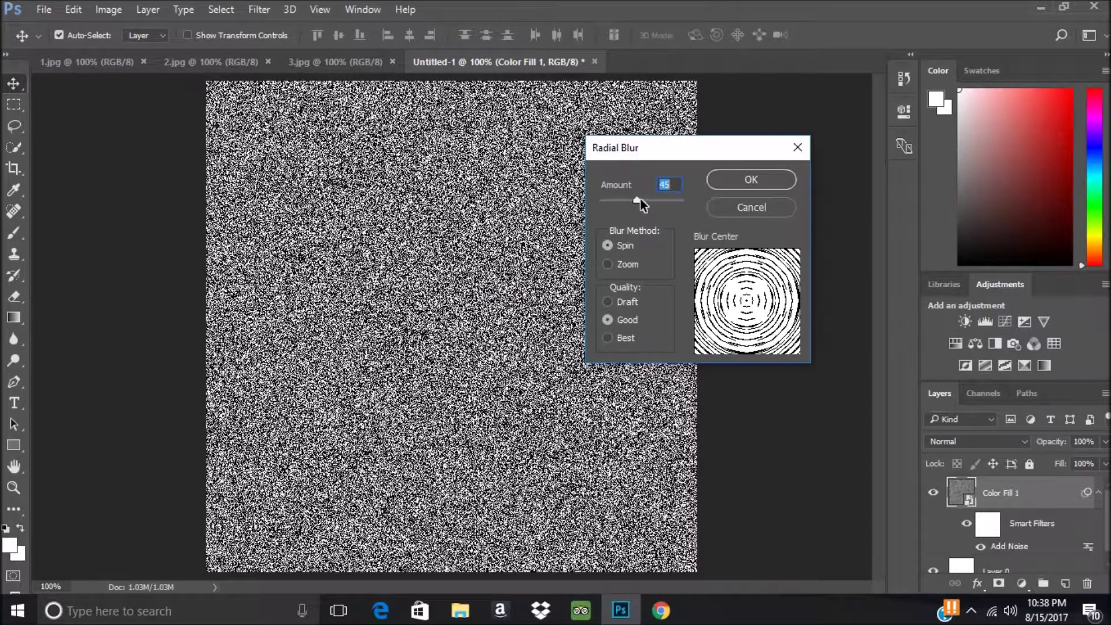
pyautogui.click(783, 183)
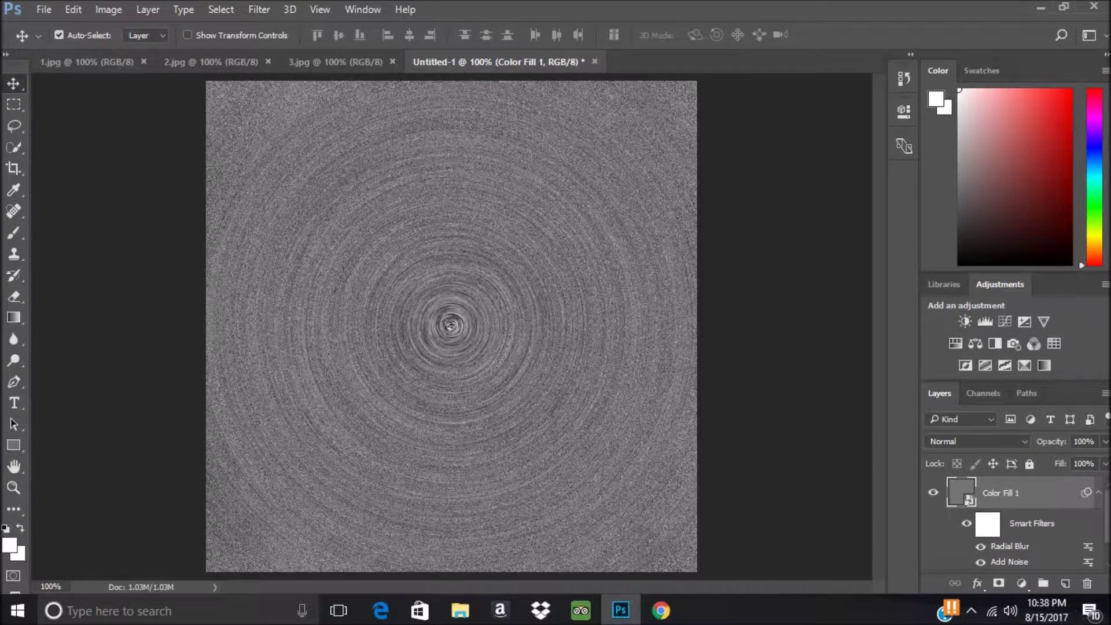
pyautogui.click(1023, 584)
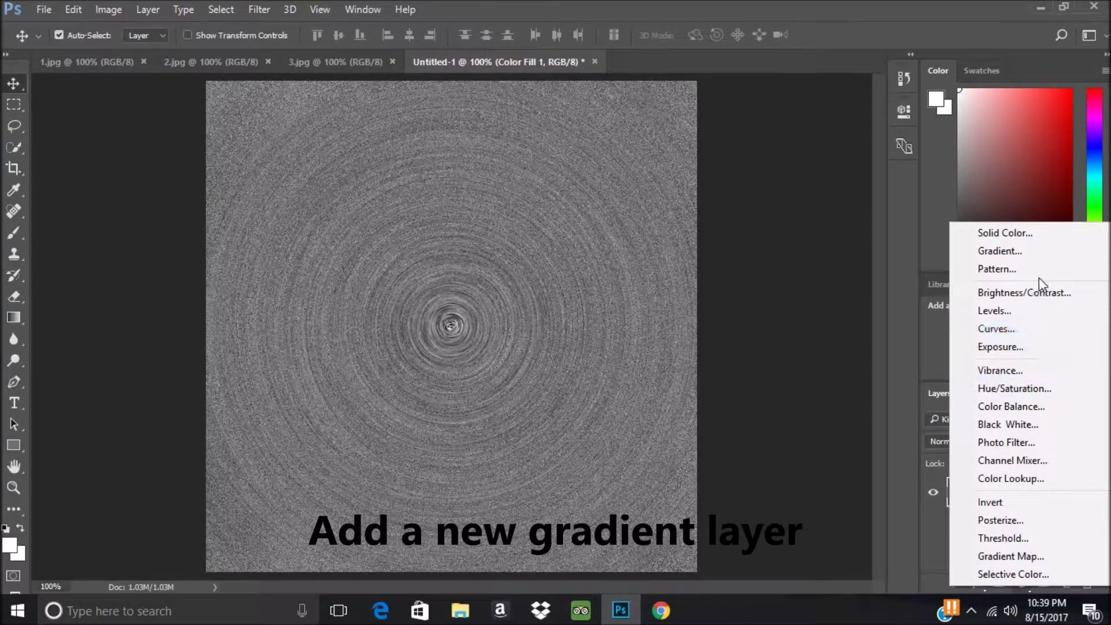
# Add a Gradient Fill layer above the blurred noise and open its Gradient Editor
pyautogui.click(1043, 252)
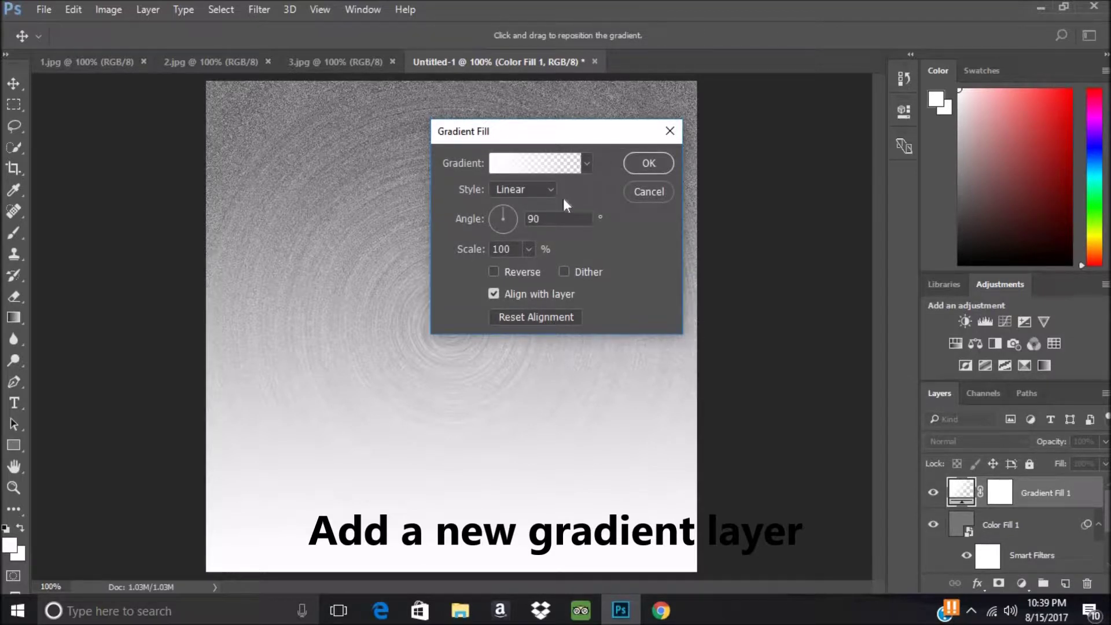
pyautogui.click(560, 162)
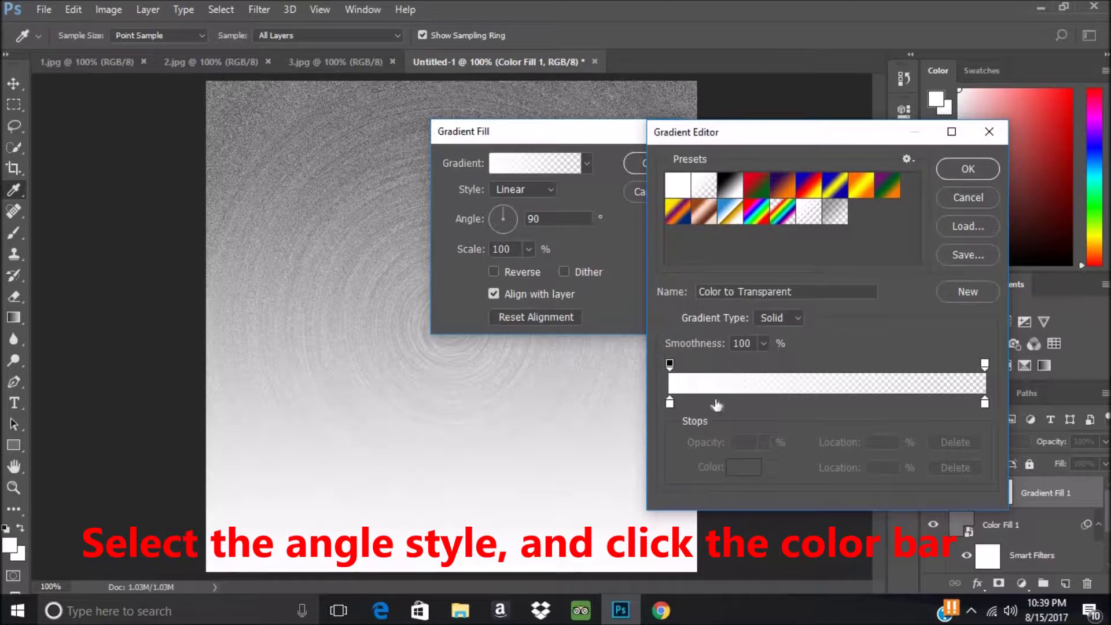
# Add a dark grey #333333 stop near the gradient's left end
pyautogui.click(670, 404)
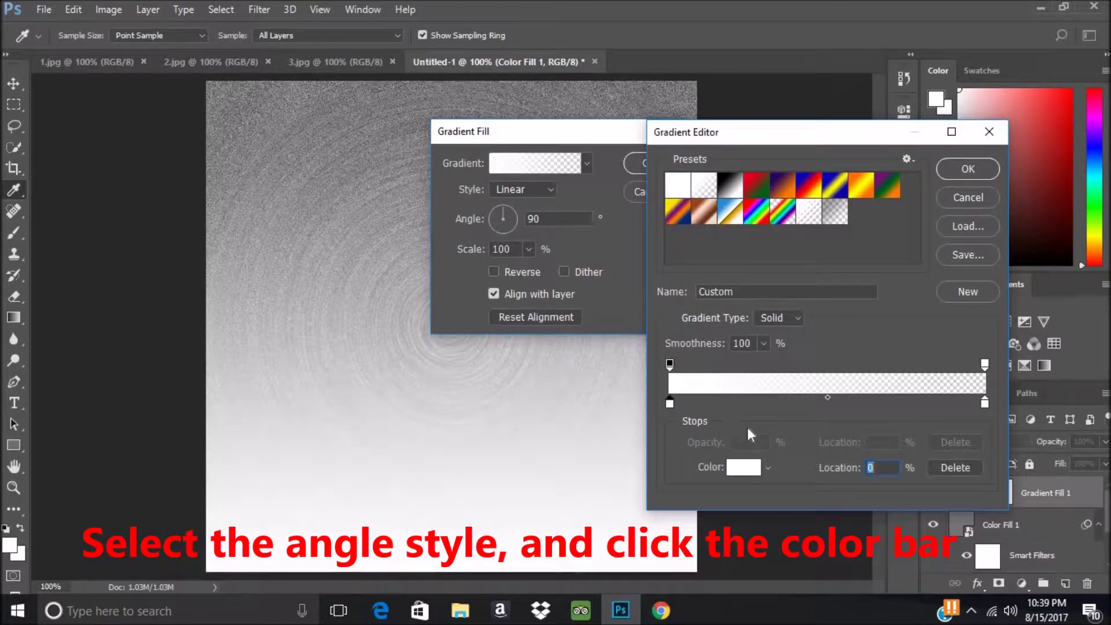
pyautogui.click(729, 404)
pyautogui.click(745, 468)
pyautogui.click(501, 281)
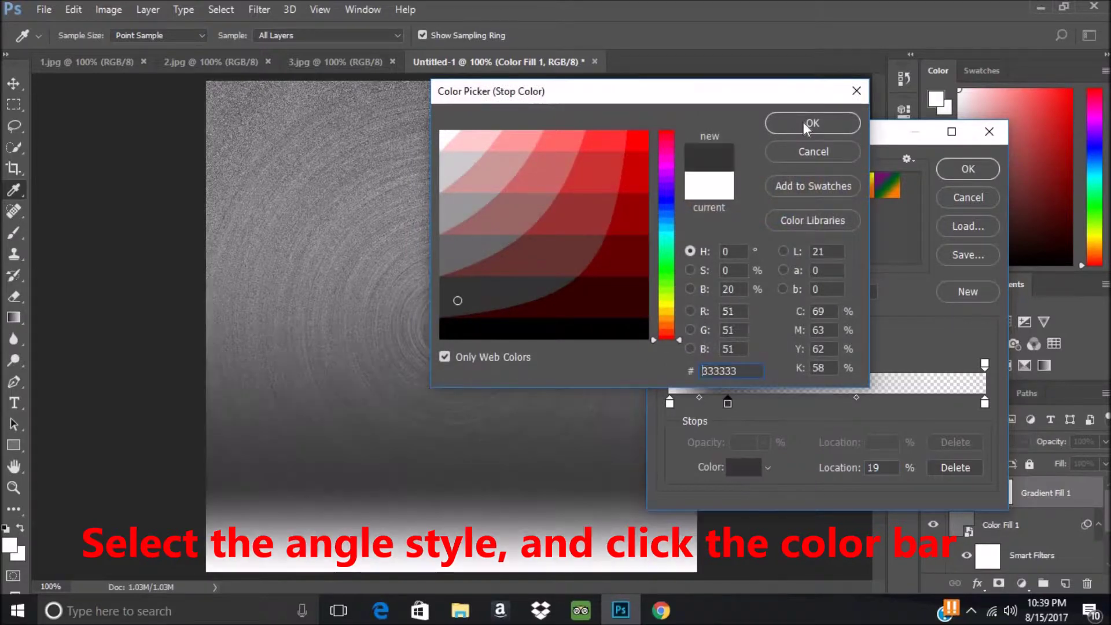
pyautogui.click(813, 123)
# Add a mid grey #999999 stop at 50% and a light grey #cccccc stop beyond it
pyautogui.click(827, 404)
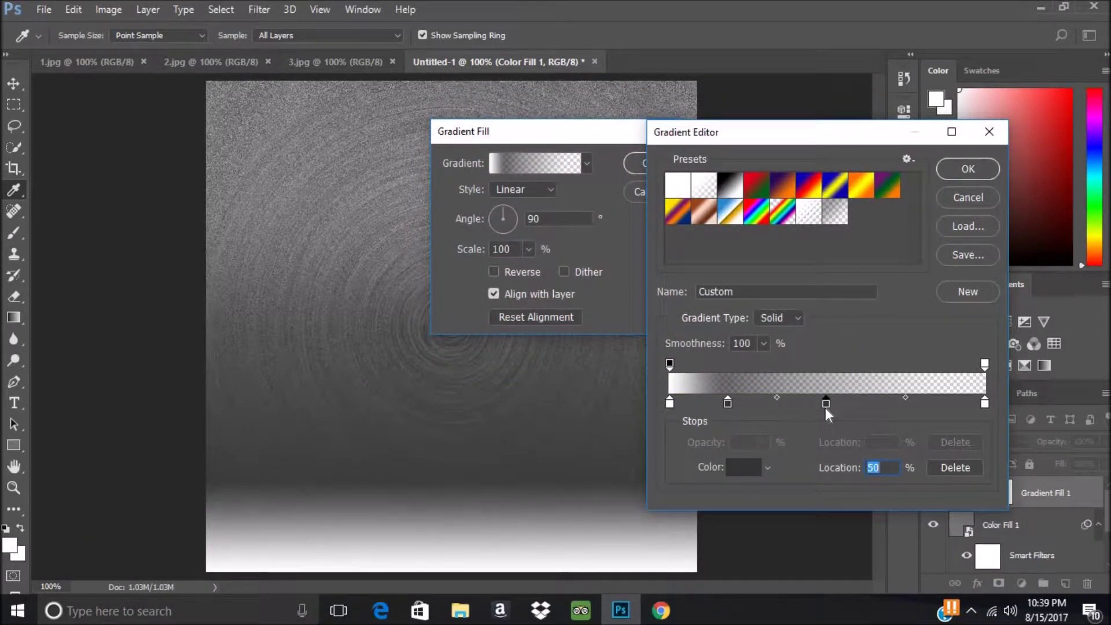
pyautogui.click(749, 468)
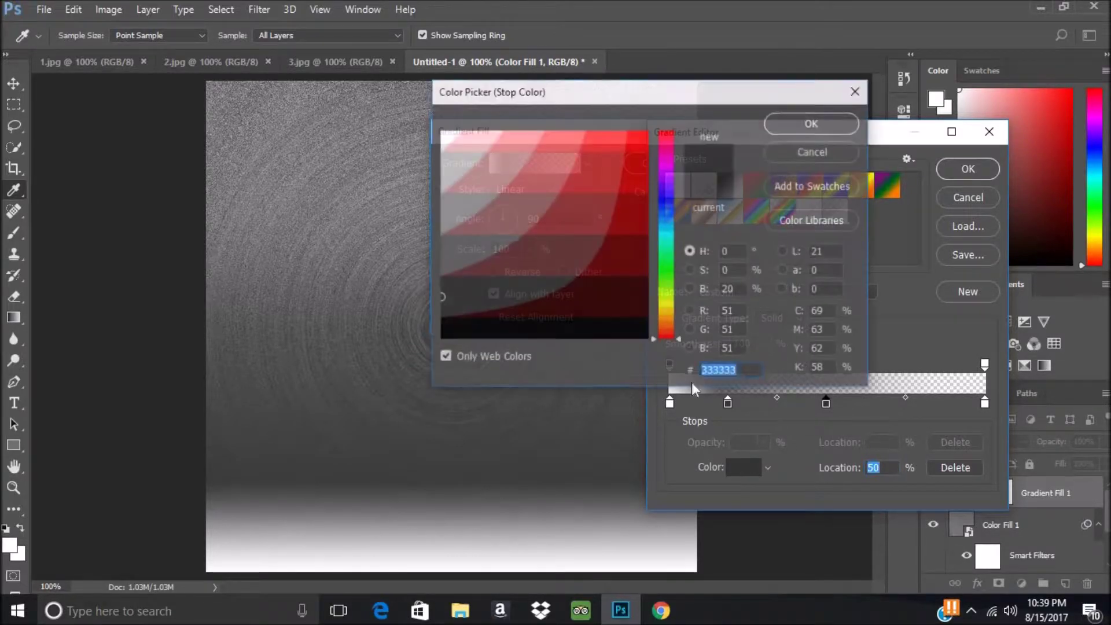
pyautogui.click(453, 207)
pyautogui.click(813, 122)
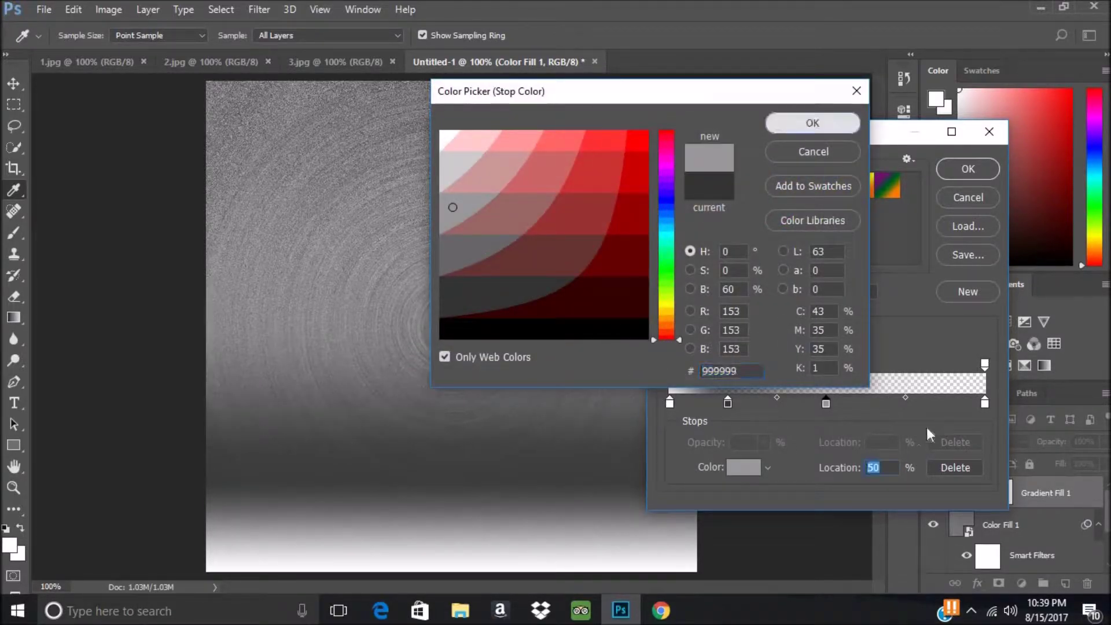
pyautogui.click(886, 403)
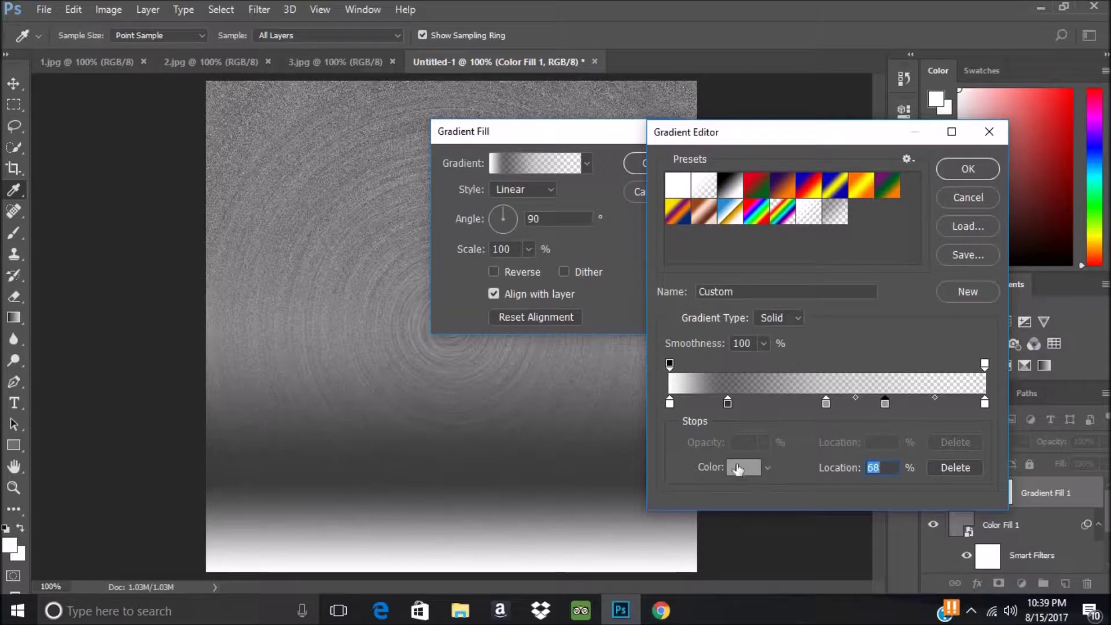
pyautogui.click(744, 467)
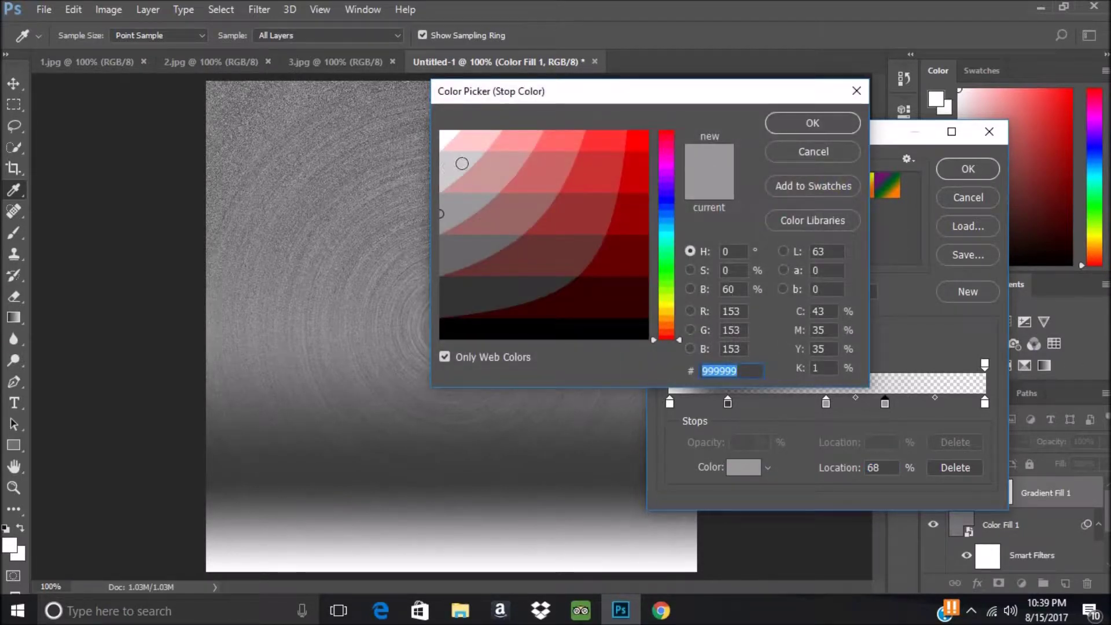
pyautogui.write('cccccc')
pyautogui.click(811, 123)
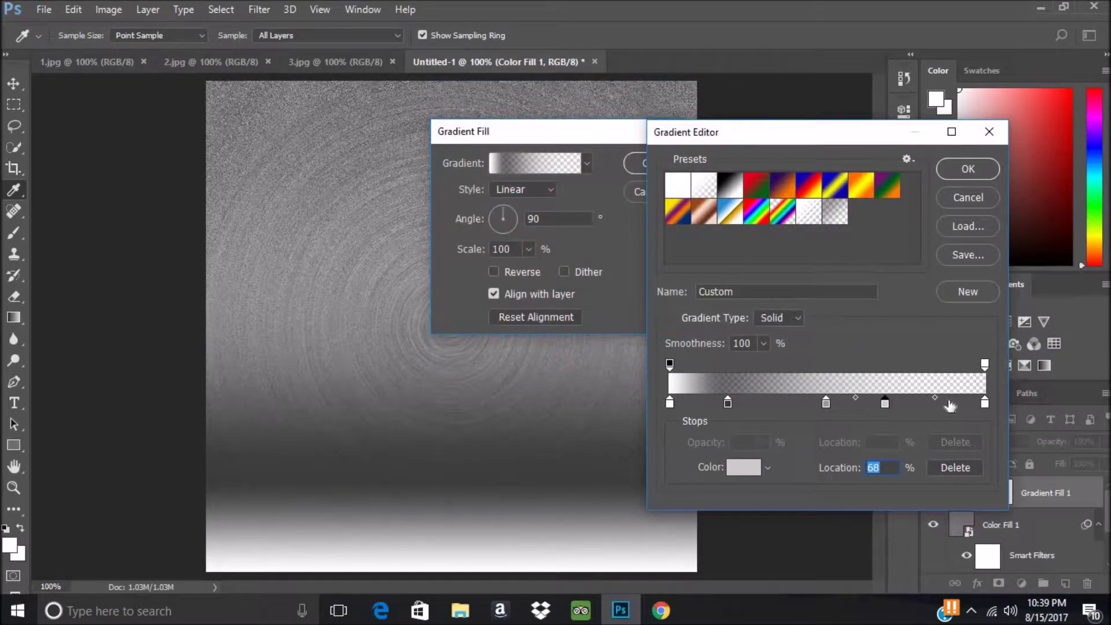
# Add a dark grey stop at 88%, then slide stops left to about 39% and 71%
pyautogui.click(949, 404)
pyautogui.click(744, 467)
pyautogui.click(451, 301)
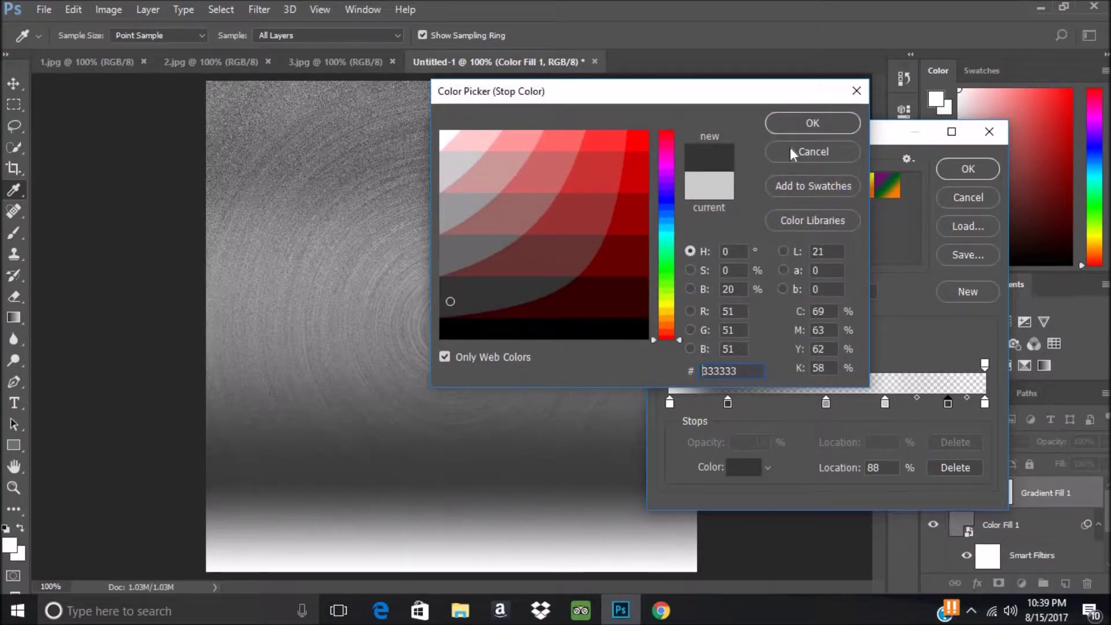
pyautogui.click(824, 123)
pyautogui.moveTo(825, 400); pyautogui.dragTo(782, 404)
pyautogui.moveTo(886, 403); pyautogui.dragTo(839, 403)
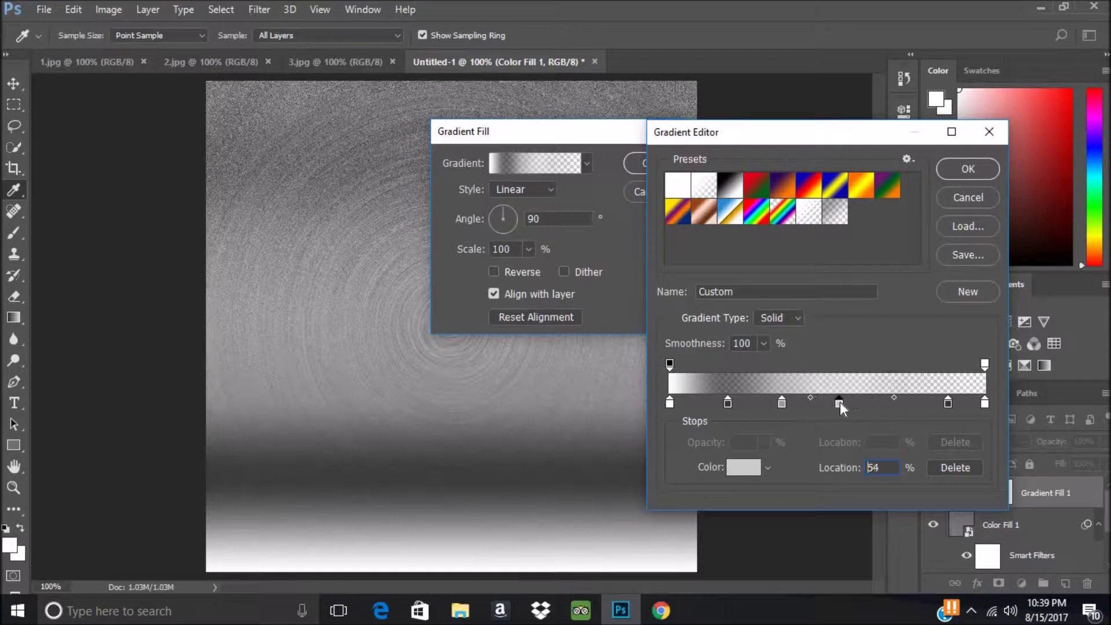
pyautogui.moveTo(948, 402); pyautogui.dragTo(893, 403)
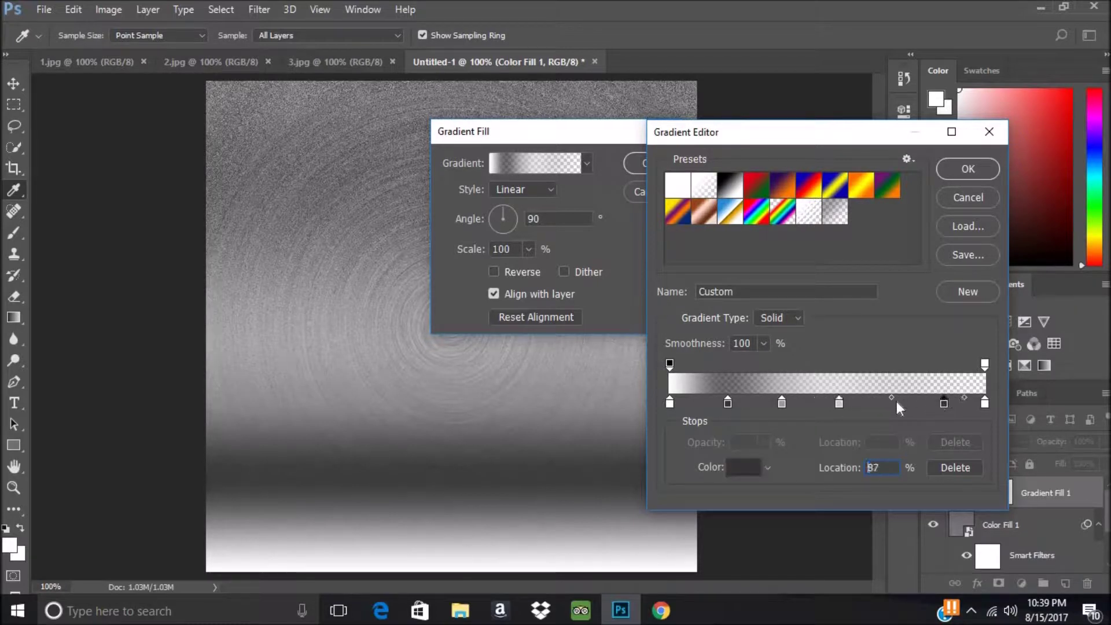
# Add a black stop at 82% and shift a grey stop left to about 65%
pyautogui.click(927, 404)
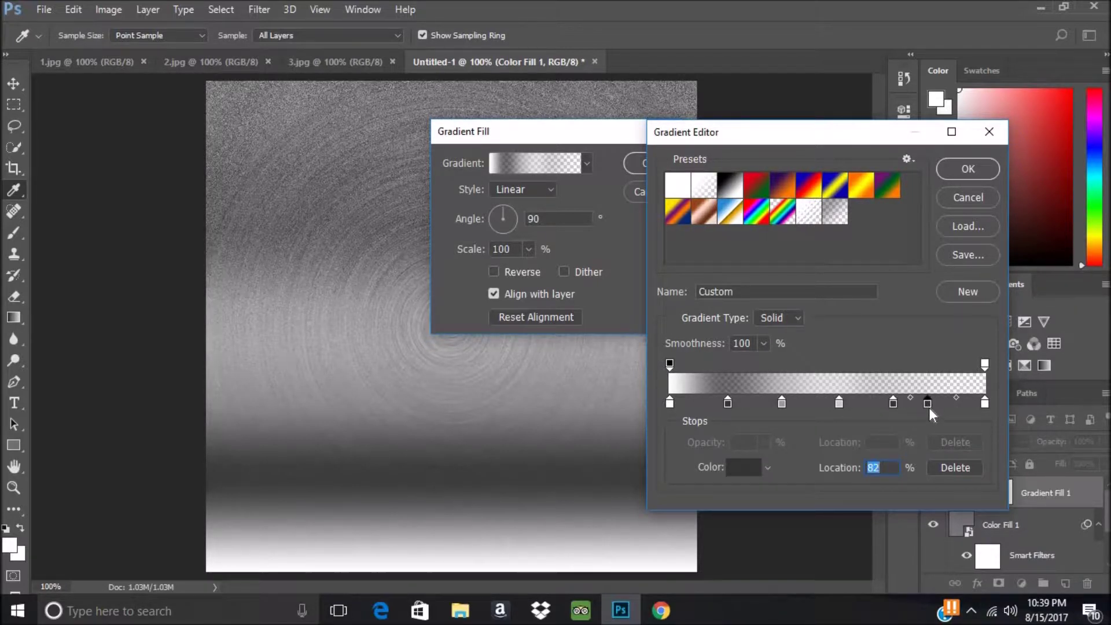
pyautogui.click(748, 467)
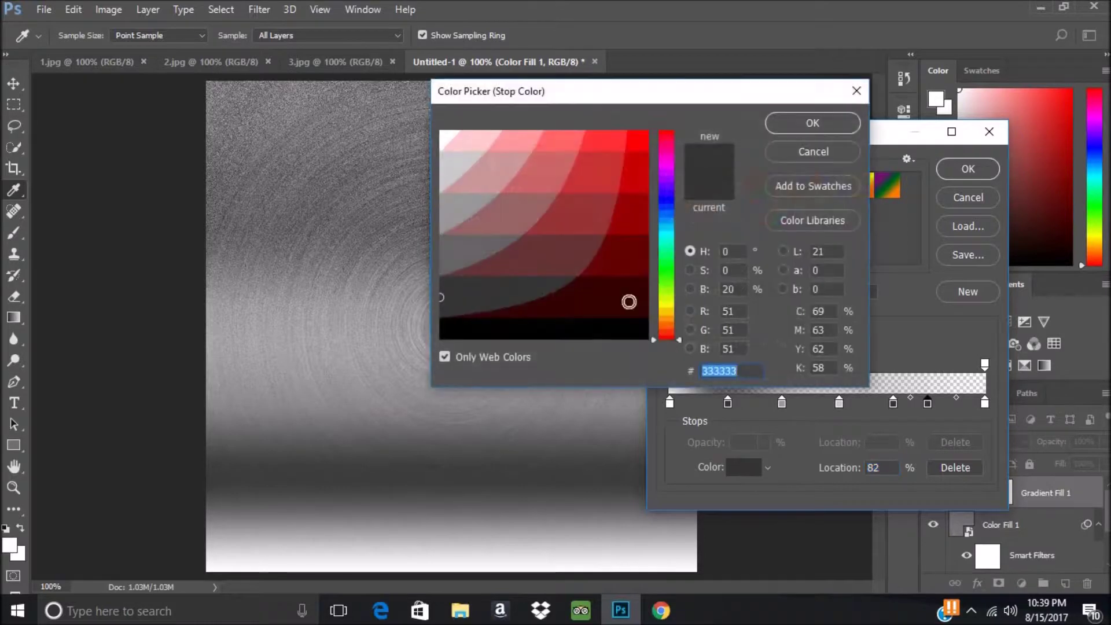
pyautogui.click(466, 336)
pyautogui.click(809, 136)
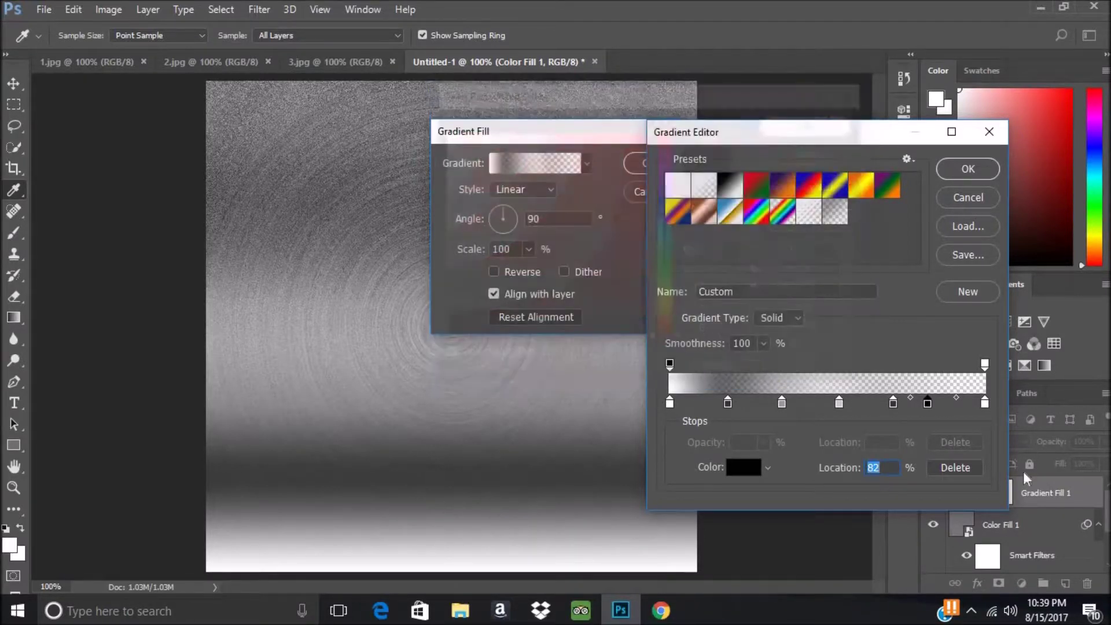
pyautogui.moveTo(893, 403); pyautogui.dragTo(875, 405)
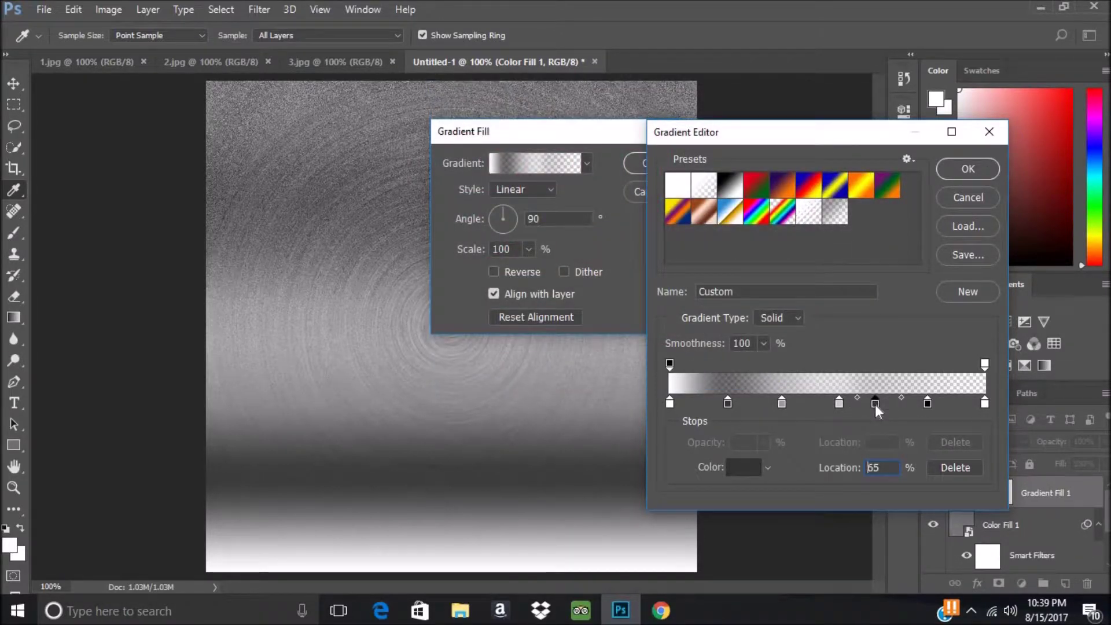
pyautogui.moveTo(728, 403)
pyautogui.mouseDown()
pyautogui.moveTo(699, 404)
pyautogui.moveTo(776, 403)
pyautogui.mouseUp()
# Add a black stop at 19% and nudge another stop to about 52%
pyautogui.click(728, 403)
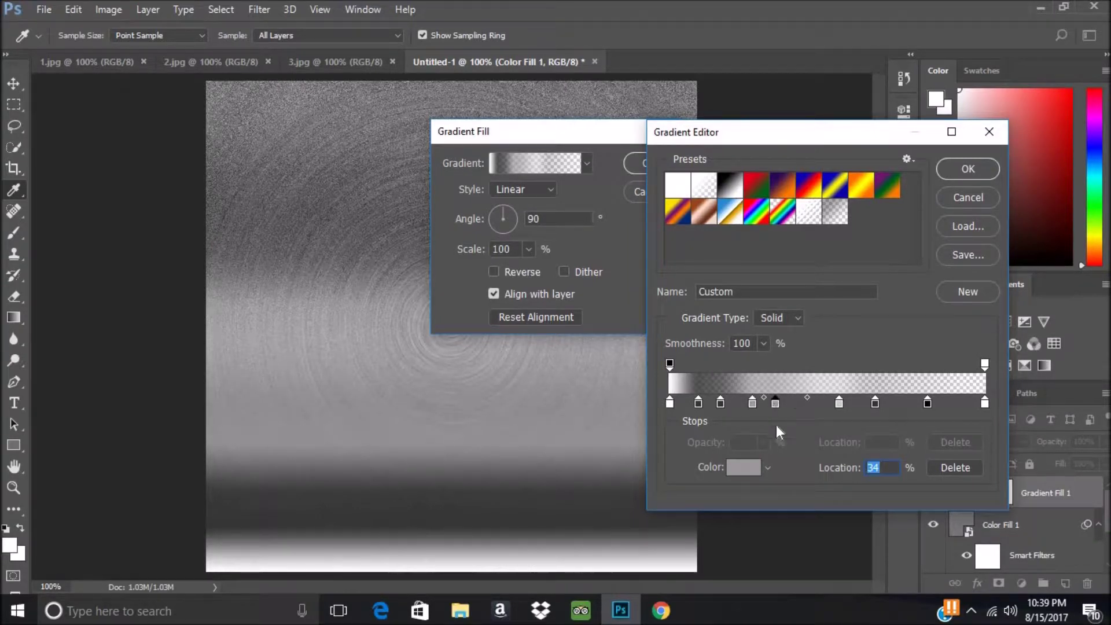
pyautogui.click(745, 468)
pyautogui.click(460, 327)
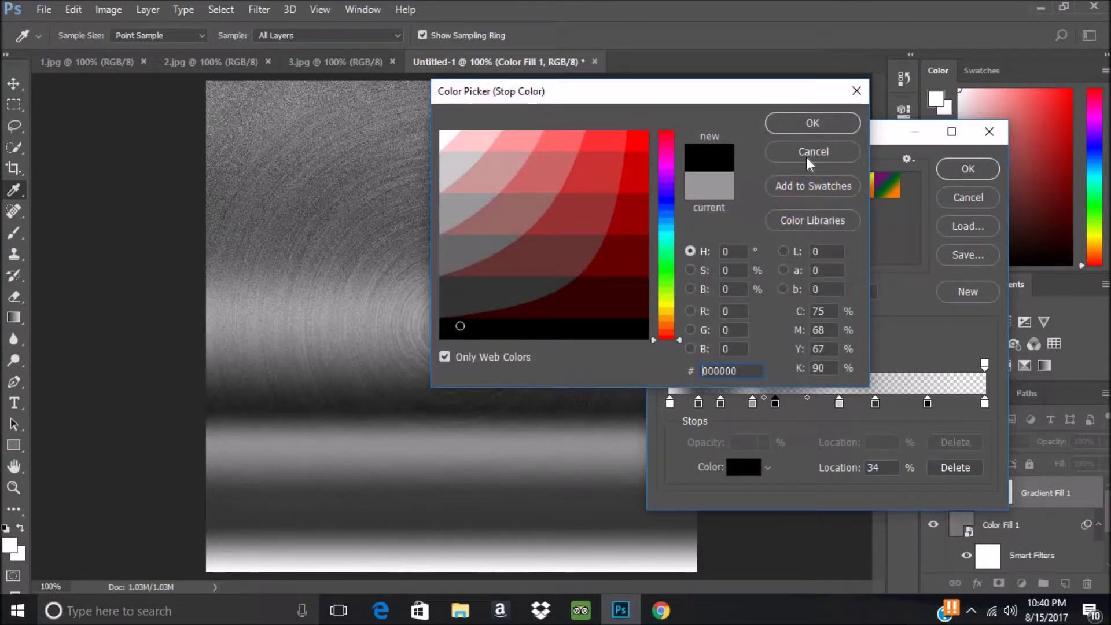
pyautogui.click(816, 128)
pyautogui.moveTo(839, 404)
pyautogui.mouseDown()
pyautogui.moveTo(813, 404)
pyautogui.moveTo(850, 403)
pyautogui.mouseUp()
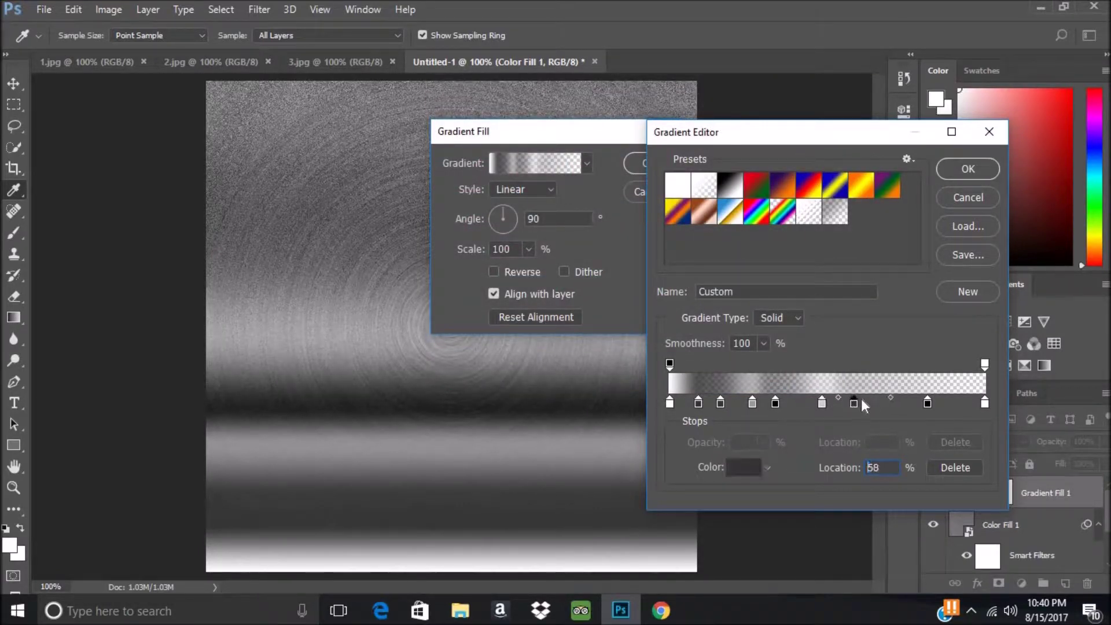
# Add a mid grey stop near 67% and move the black stop to about 77%
pyautogui.click(880, 404)
pyautogui.click(747, 468)
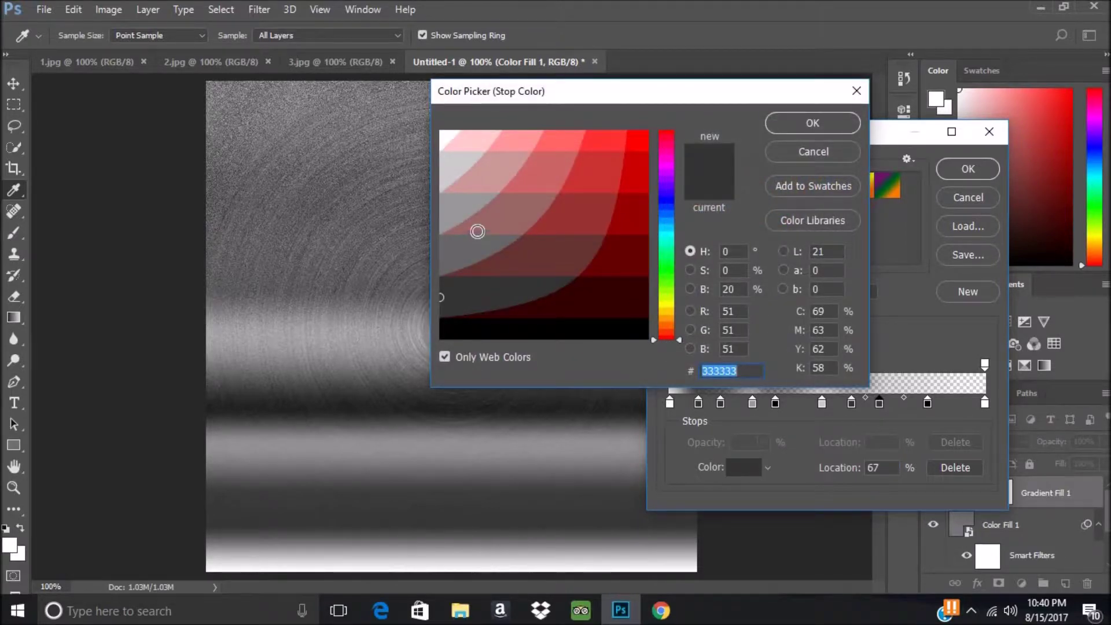
pyautogui.click(459, 209)
pyautogui.click(813, 123)
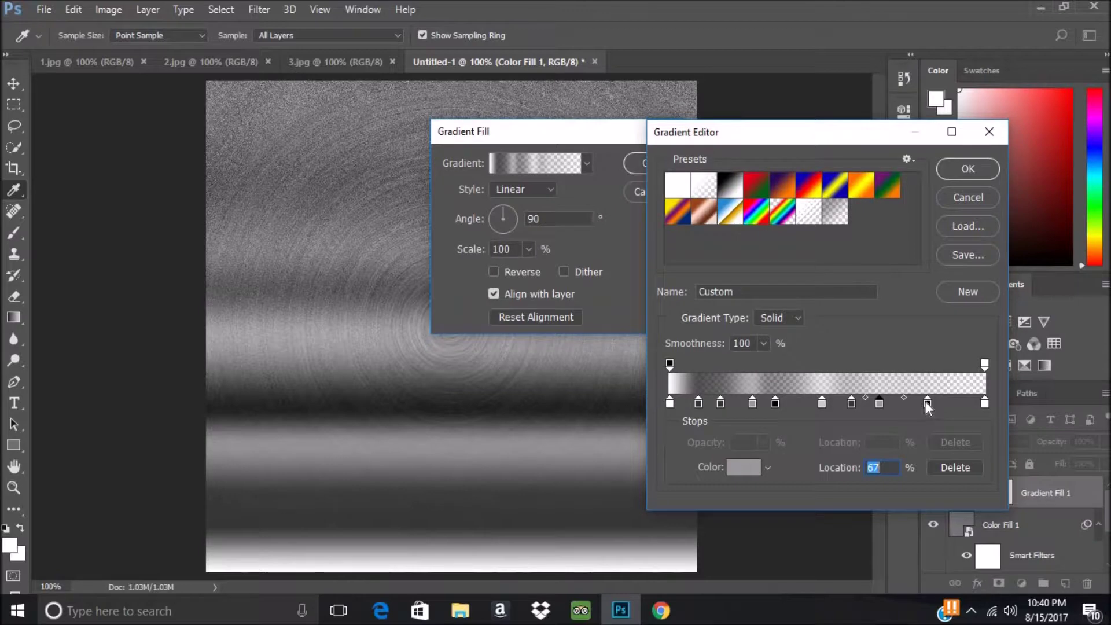
pyautogui.moveTo(927, 402); pyautogui.dragTo(913, 404)
# Add a mid grey stop near the right end and accept the multi-stop gradient
pyautogui.click(942, 404)
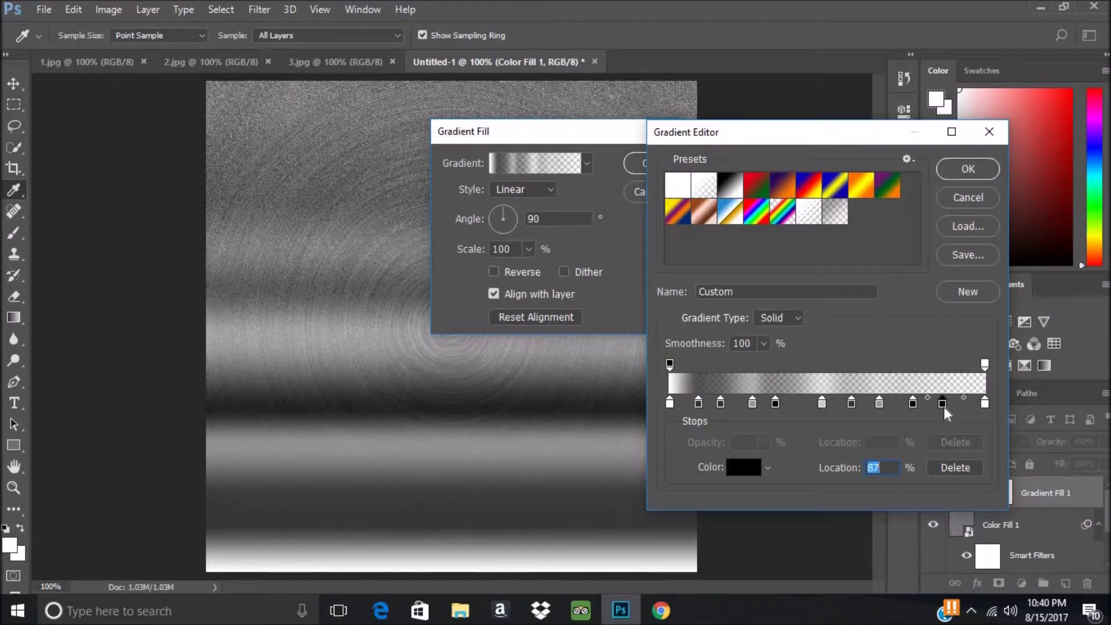
pyautogui.click(748, 472)
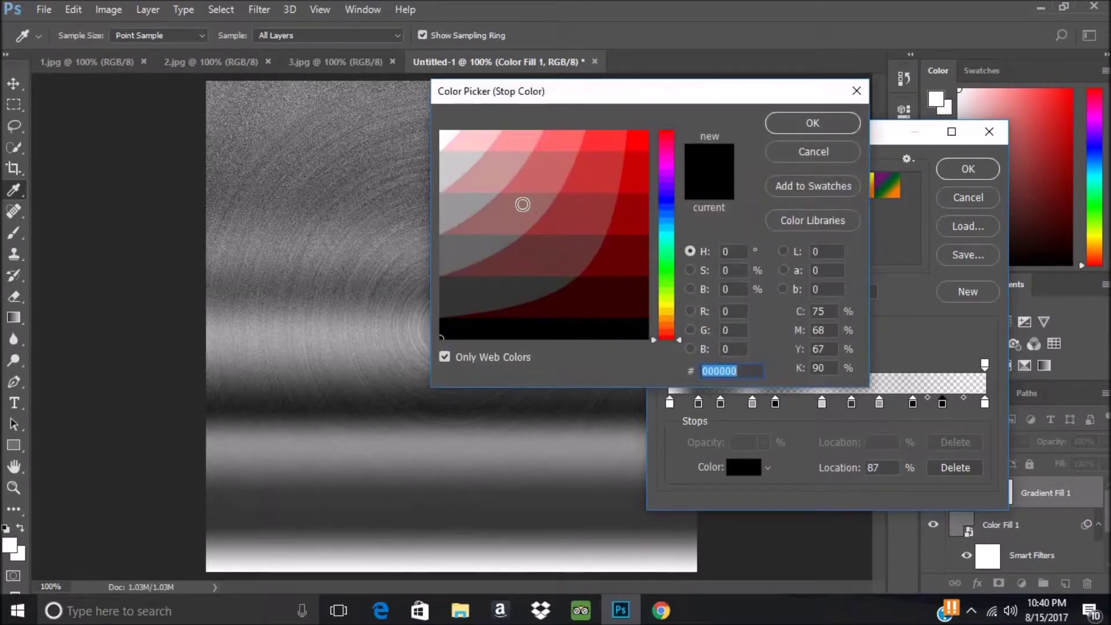
pyautogui.click(450, 207)
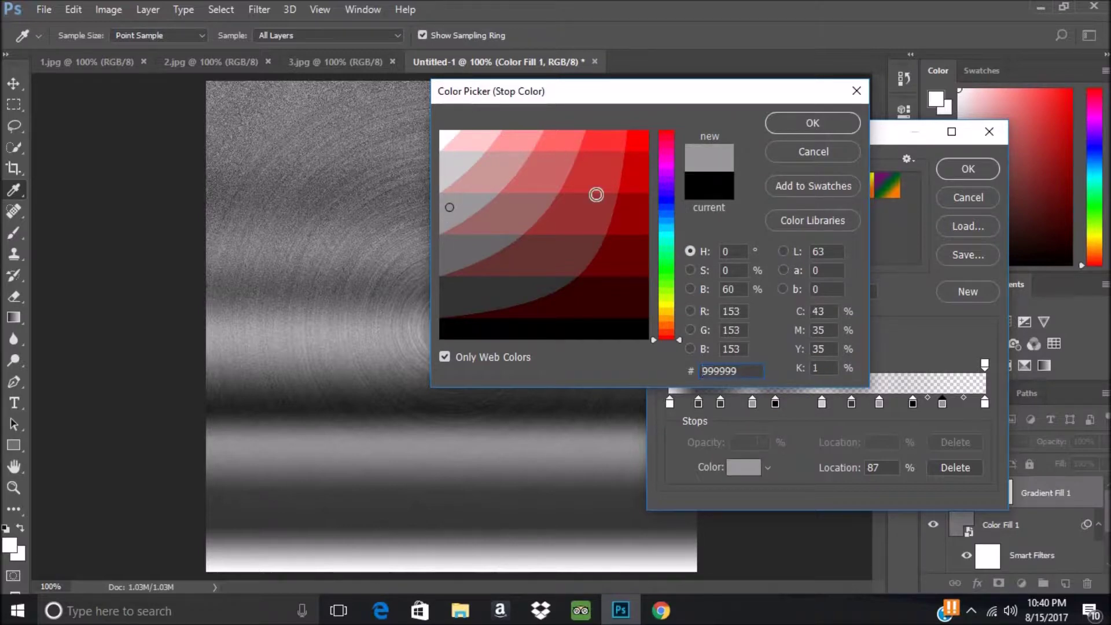
pyautogui.click(824, 123)
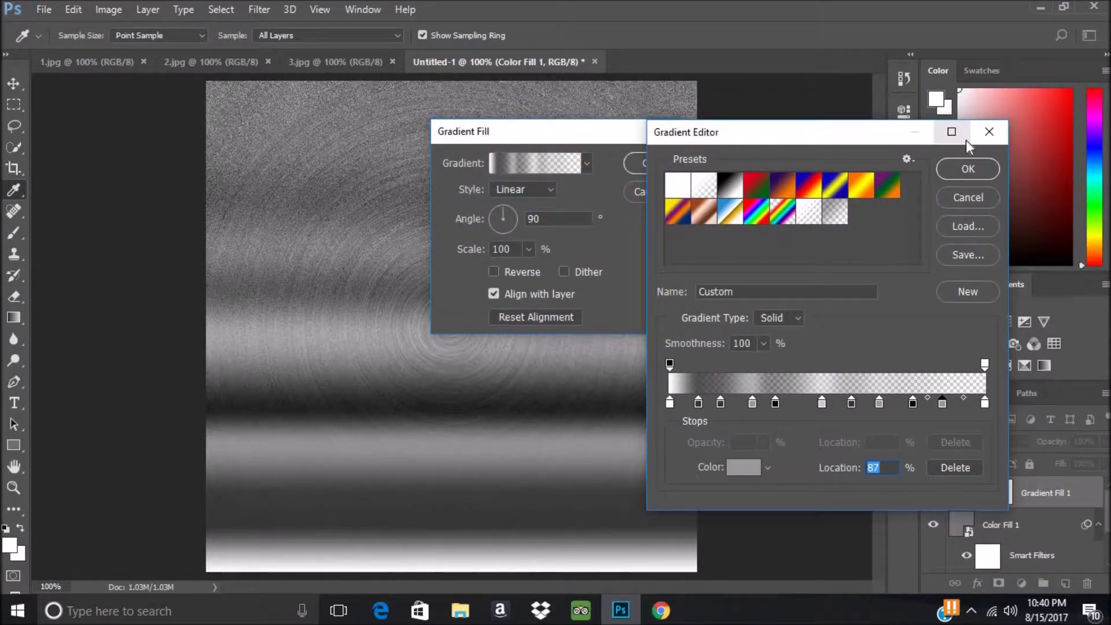
pyautogui.click(968, 169)
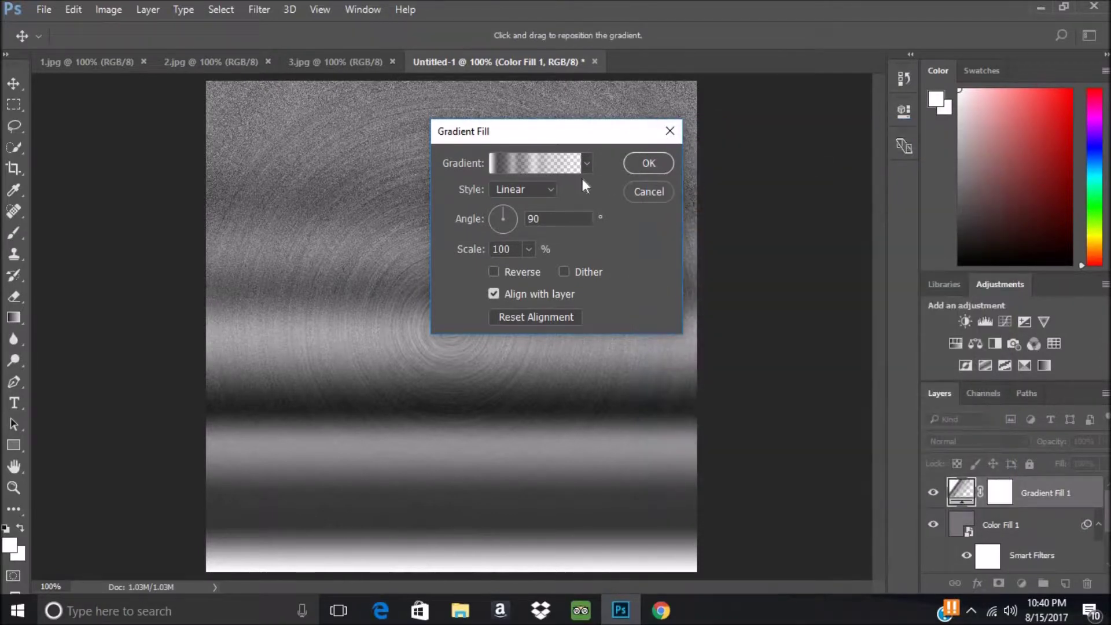
# Switch the gradient fill to Angle style and rotate it to about 36.87°
pyautogui.click(532, 189)
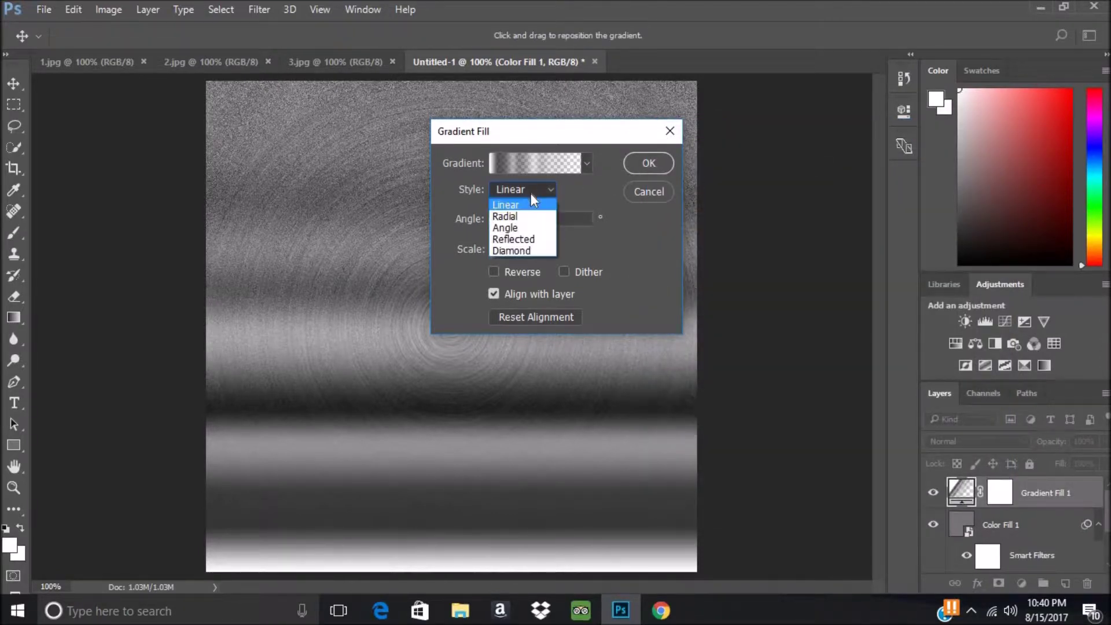
pyautogui.click(519, 229)
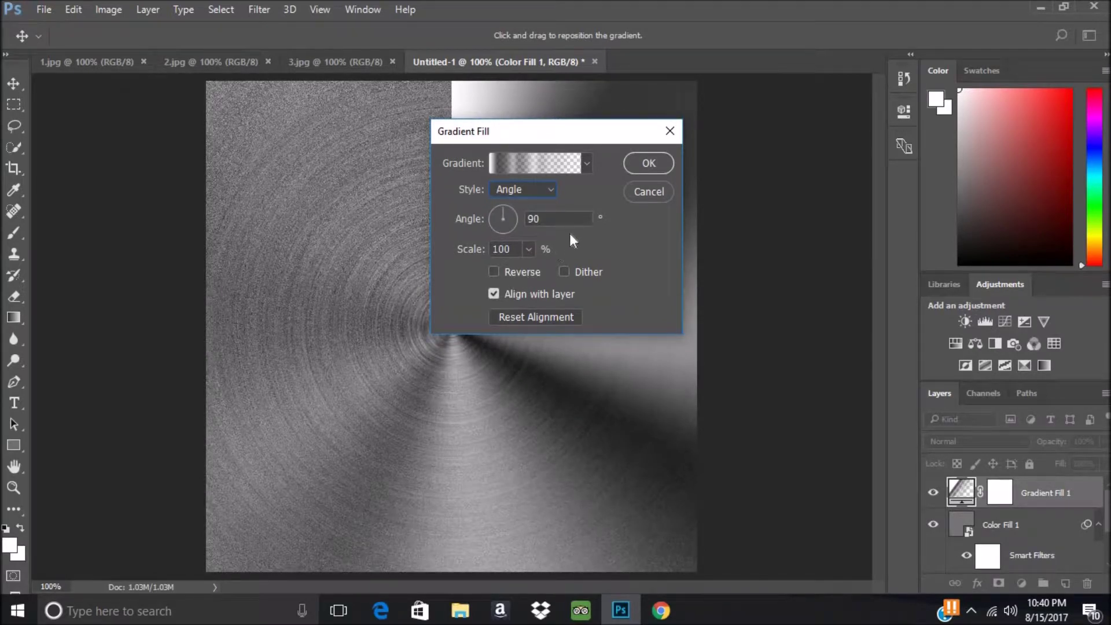
pyautogui.click(641, 165)
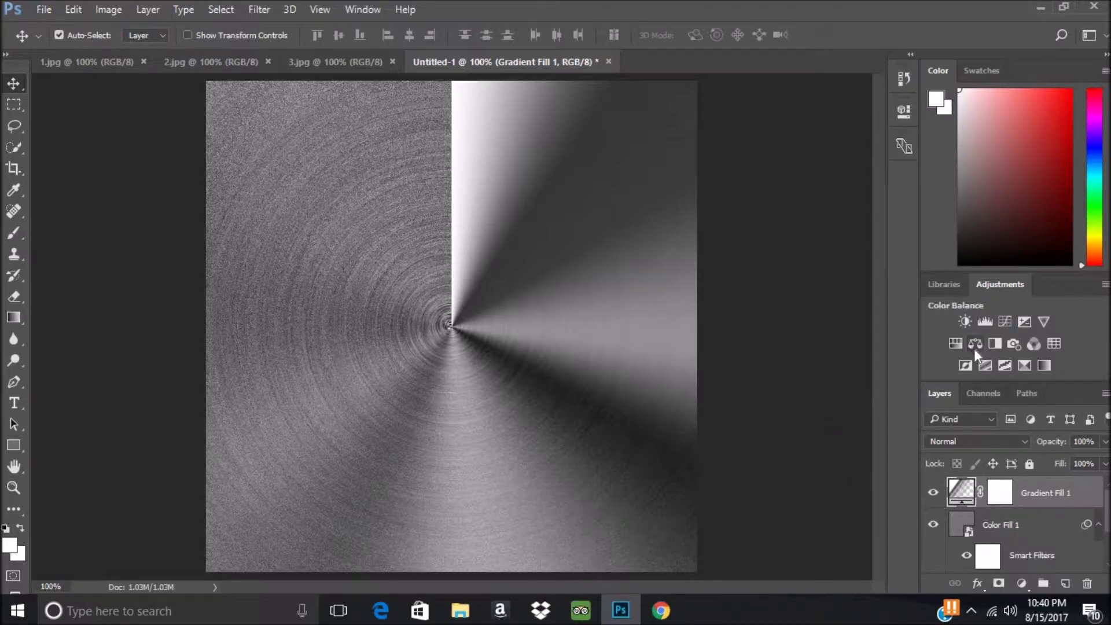
pyautogui.doubleClick(962, 493)
pyautogui.moveTo(520, 216); pyautogui.dragTo(513, 211)
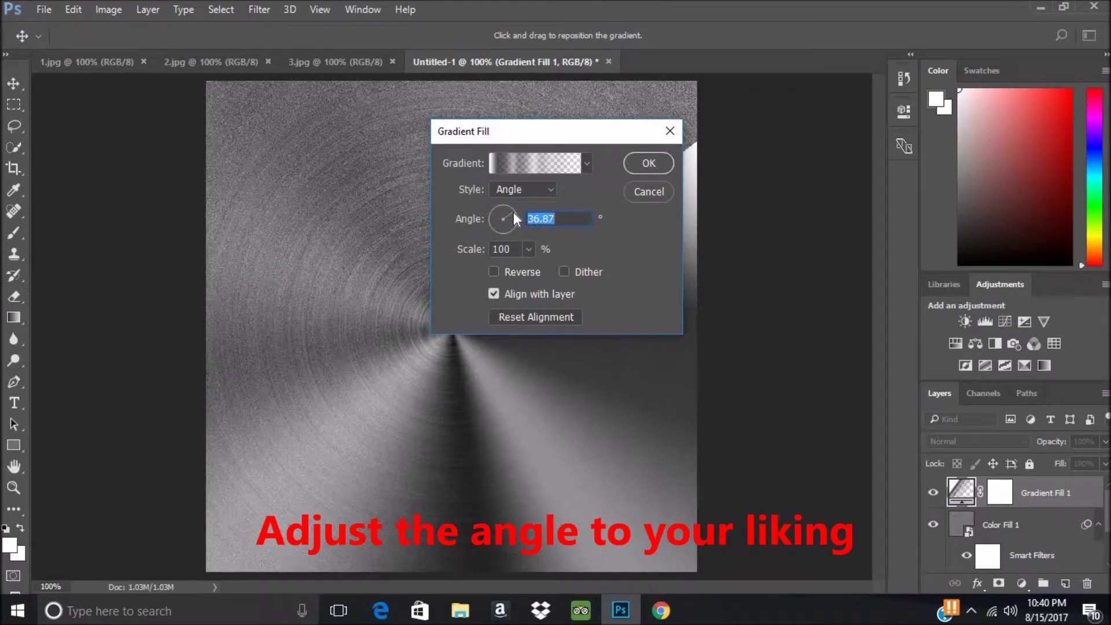
pyautogui.click(650, 164)
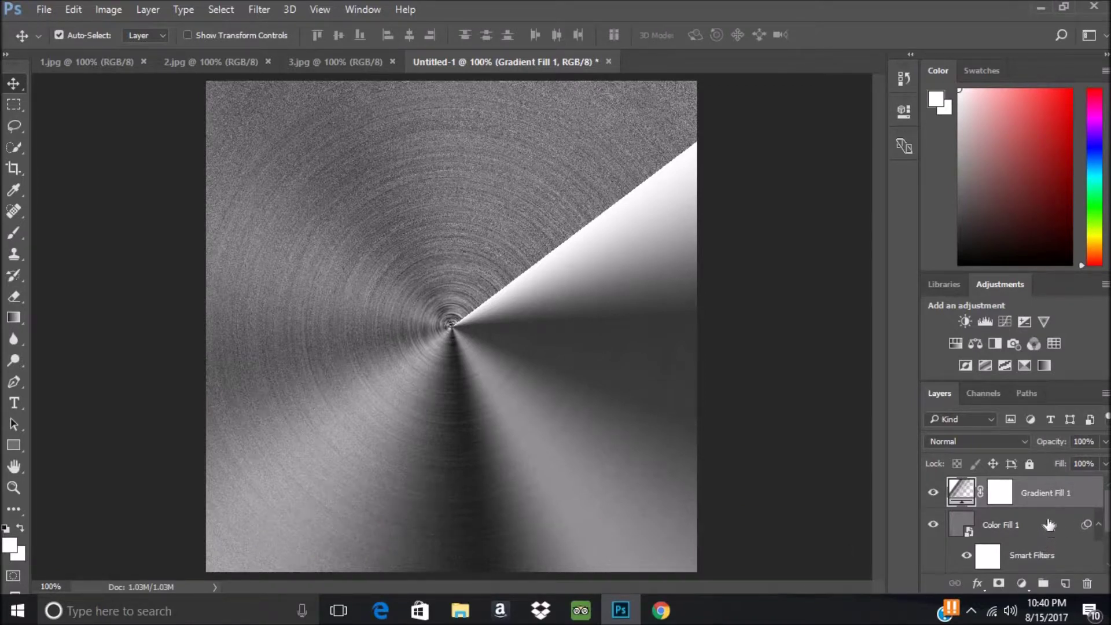
# Add a Curves 1 layer with an S-curve that darkens shadows and lifts highlights
pyautogui.scroll(-2, 1050, 538)
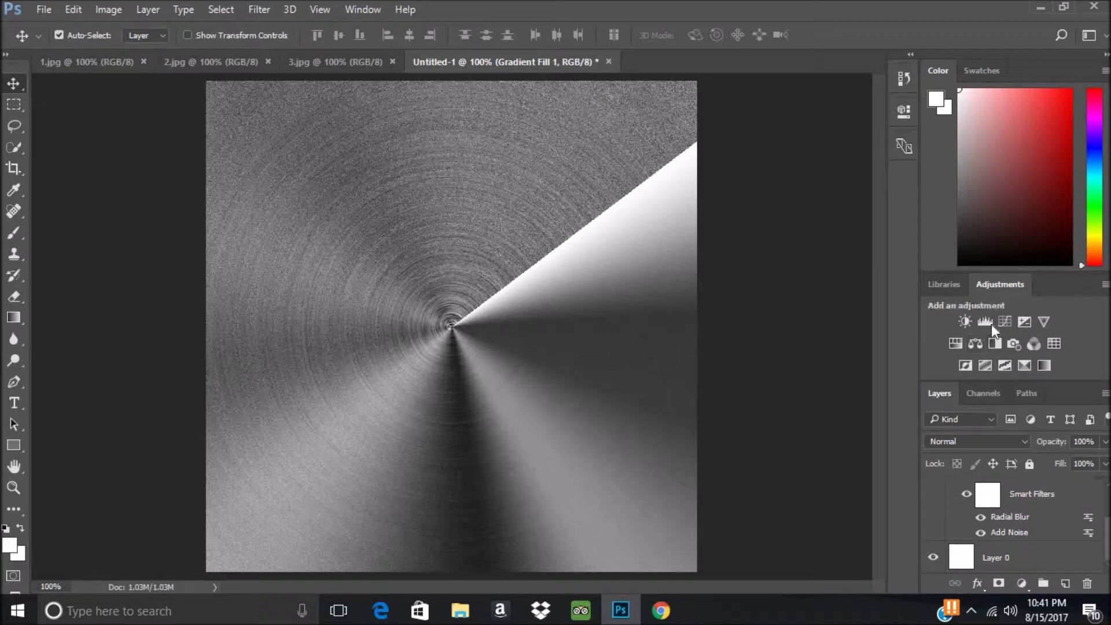
pyautogui.click(1006, 322)
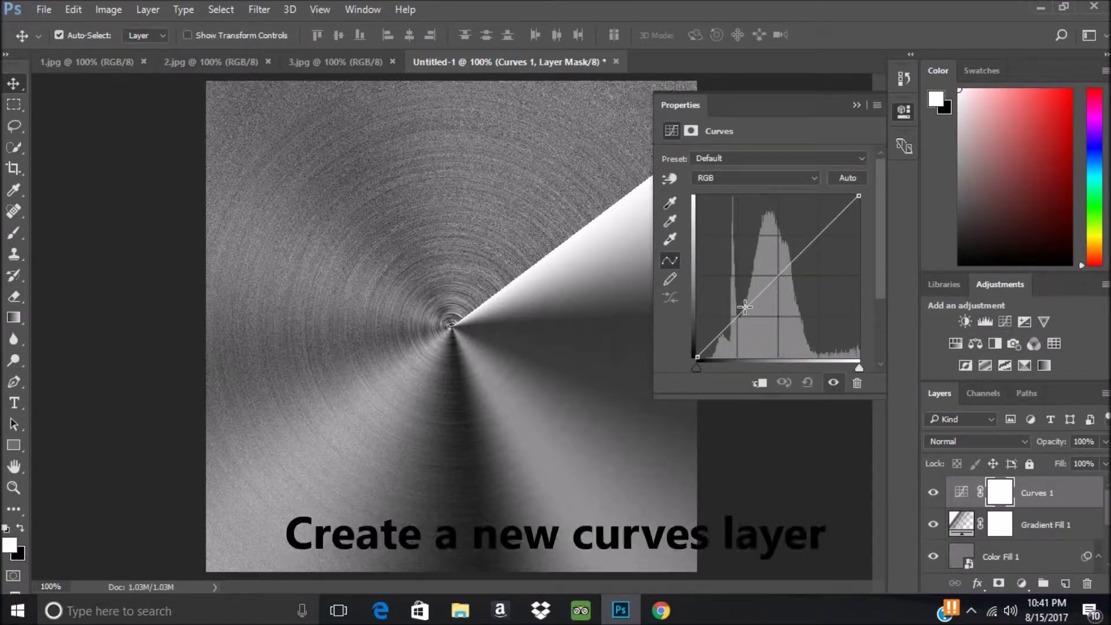
pyautogui.moveTo(750, 305); pyautogui.dragTo(762, 321)
pyautogui.moveTo(816, 238); pyautogui.dragTo(820, 242)
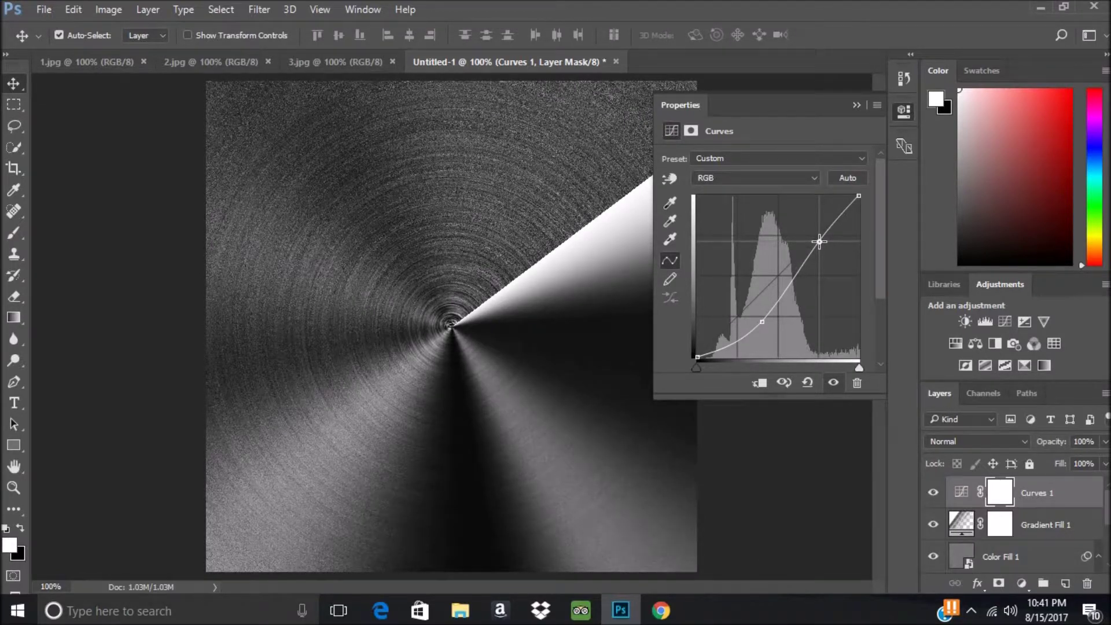
pyautogui.click(857, 105)
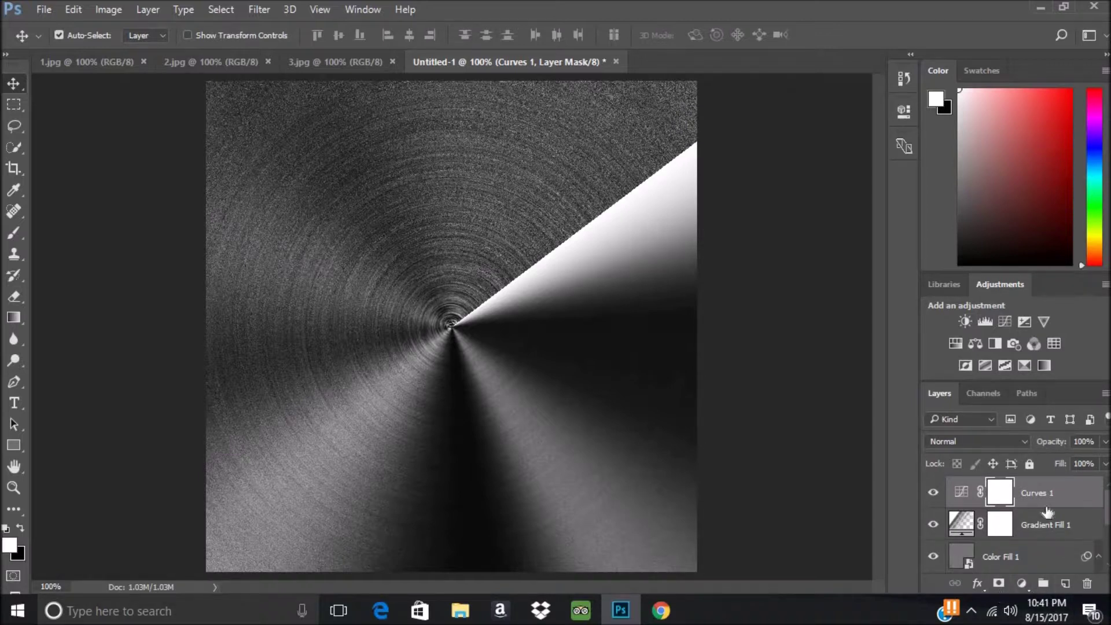
pyautogui.click(1032, 557)
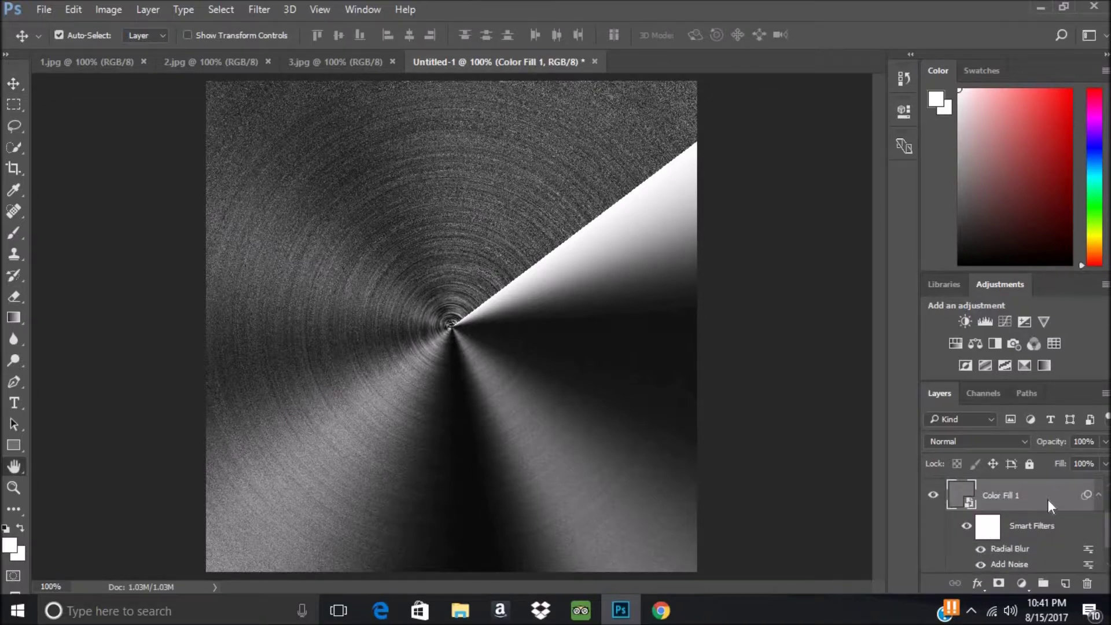
# Add an Inner Shadow to Color Fill 1 at about 94% opacity in #666666 grey
pyautogui.doubleClick(1047, 499)
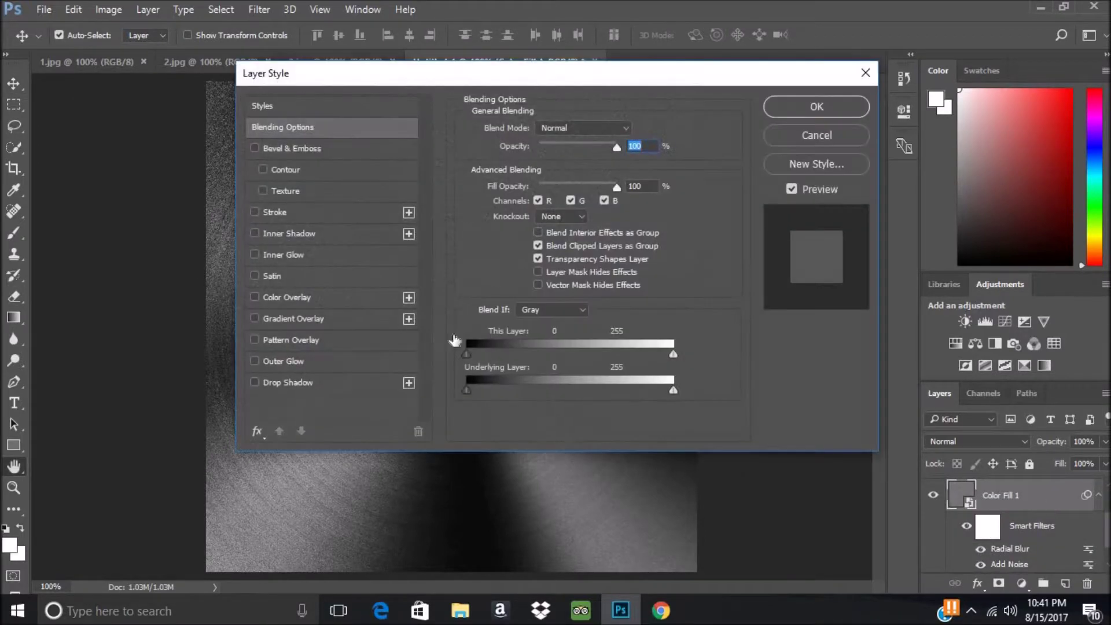
pyautogui.click(287, 235)
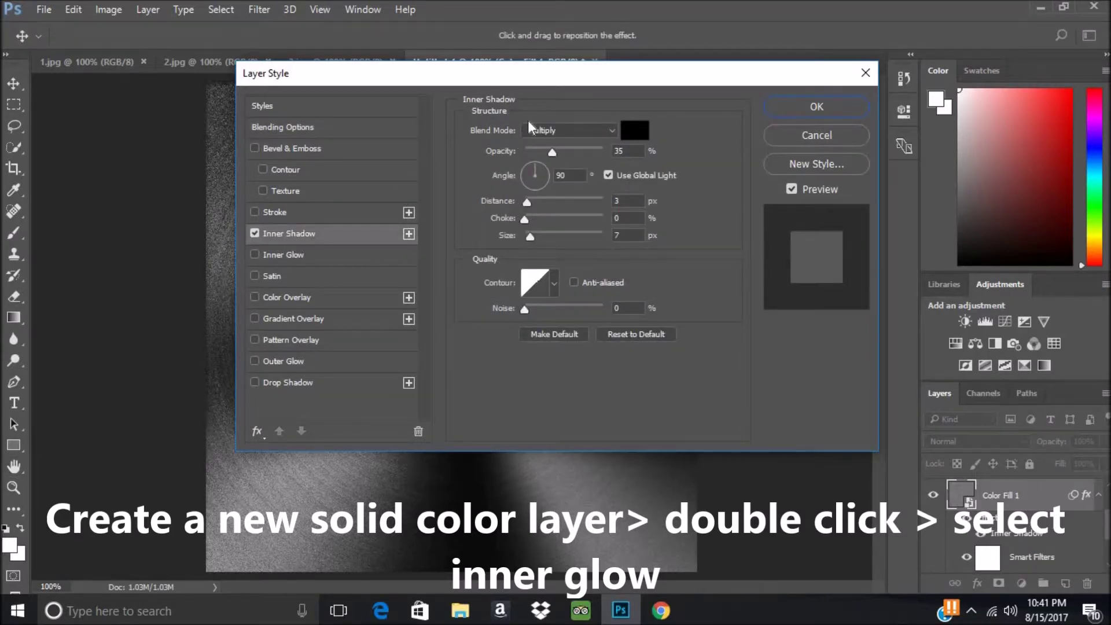
pyautogui.moveTo(551, 155); pyautogui.dragTo(565, 155)
pyautogui.moveTo(597, 81); pyautogui.dragTo(679, 209)
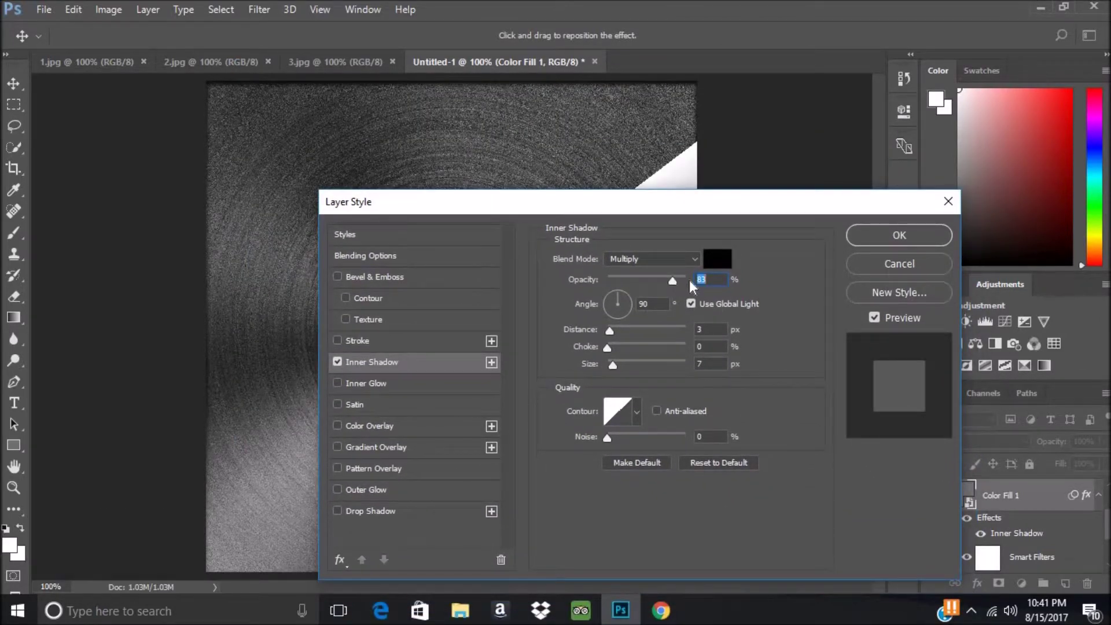
pyautogui.click(710, 258)
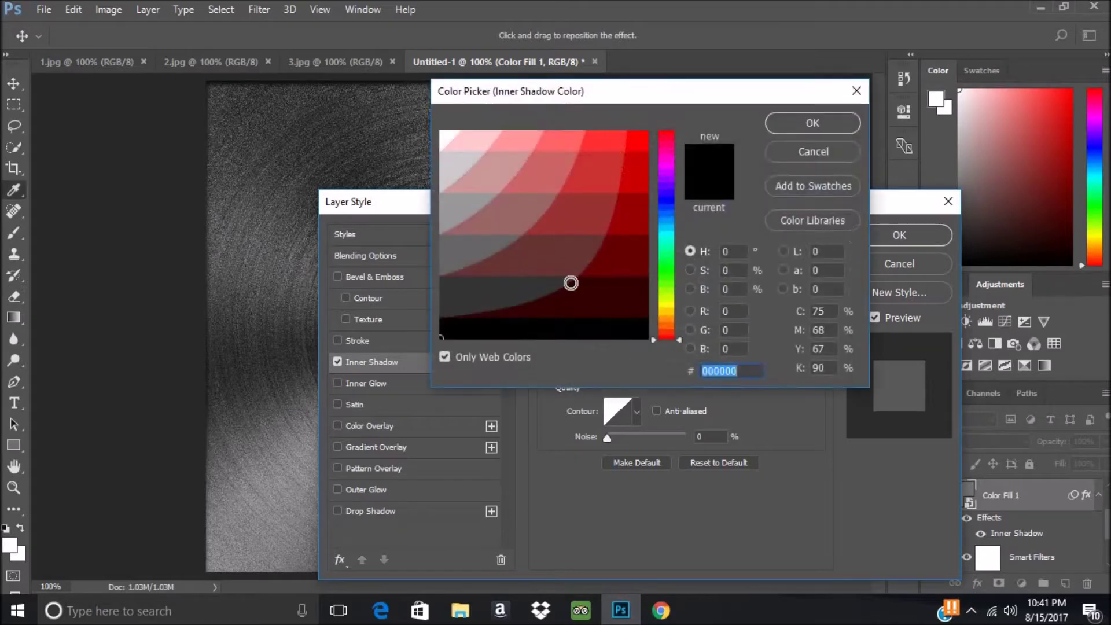
pyautogui.click(452, 259)
pyautogui.click(848, 124)
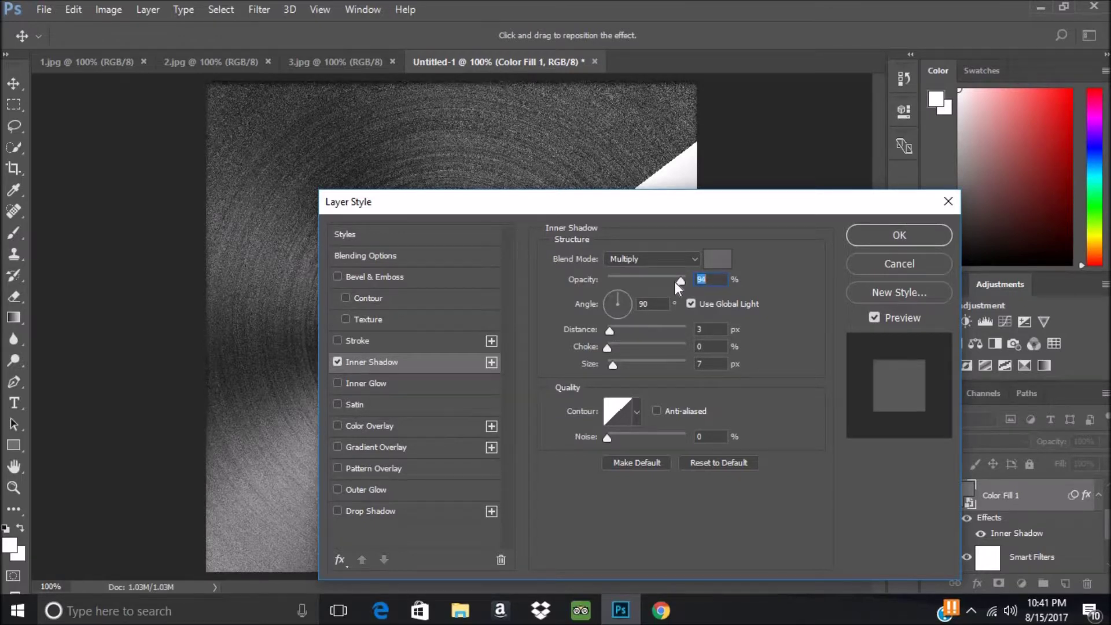
# Give the inner shadow the fourth contour preset and apply the layer style
pyautogui.click(636, 411)
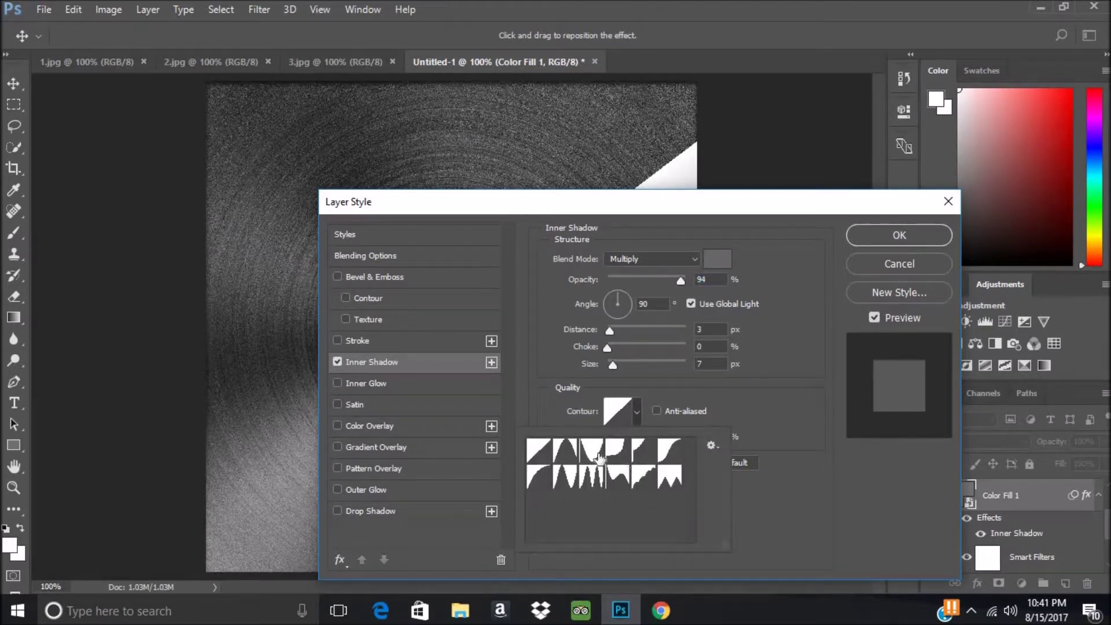
pyautogui.click(599, 458)
pyautogui.click(617, 454)
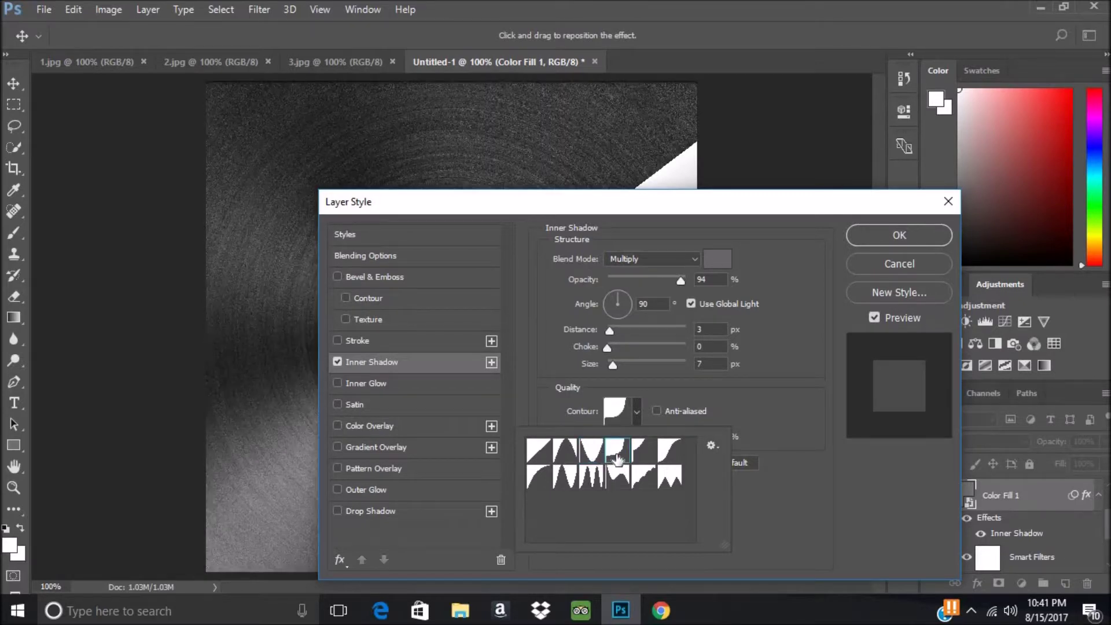
pyautogui.click(566, 457)
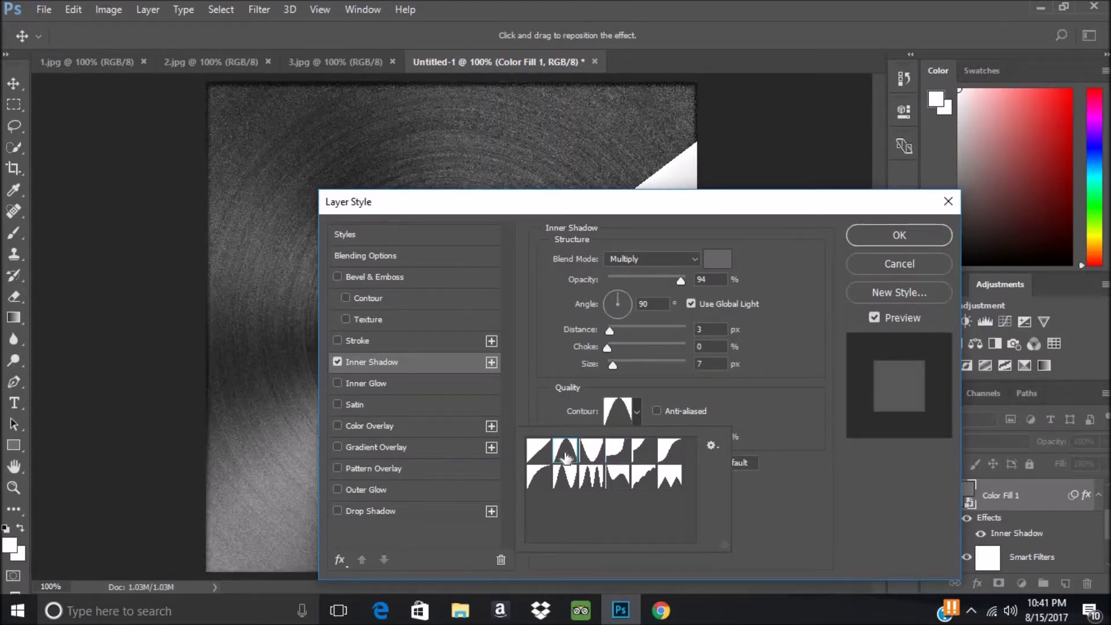
pyautogui.click(541, 454)
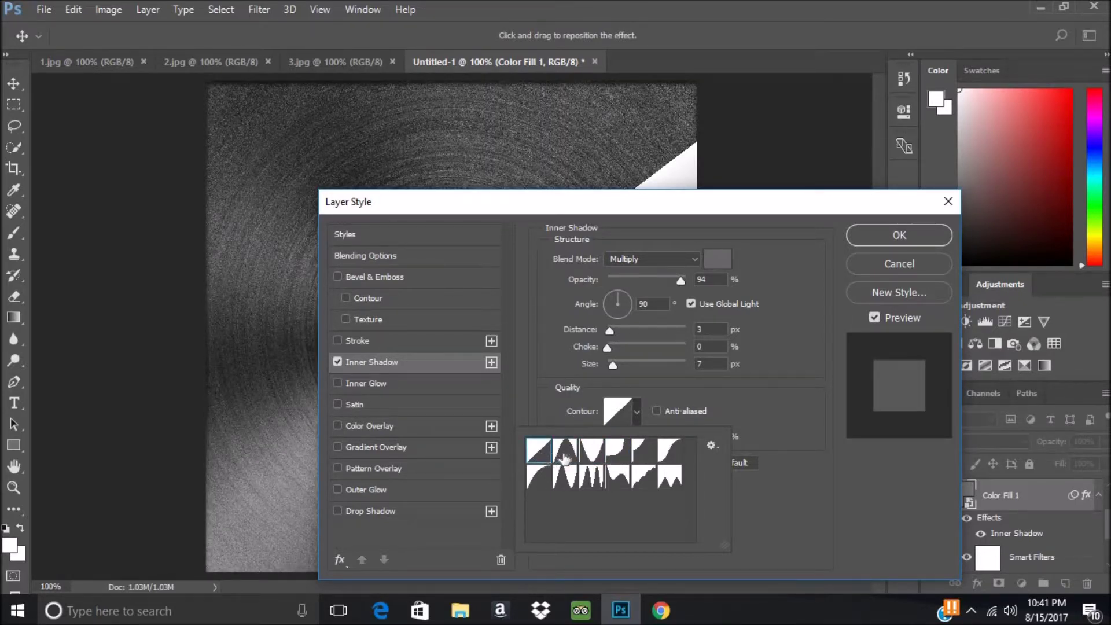
pyautogui.click(619, 457)
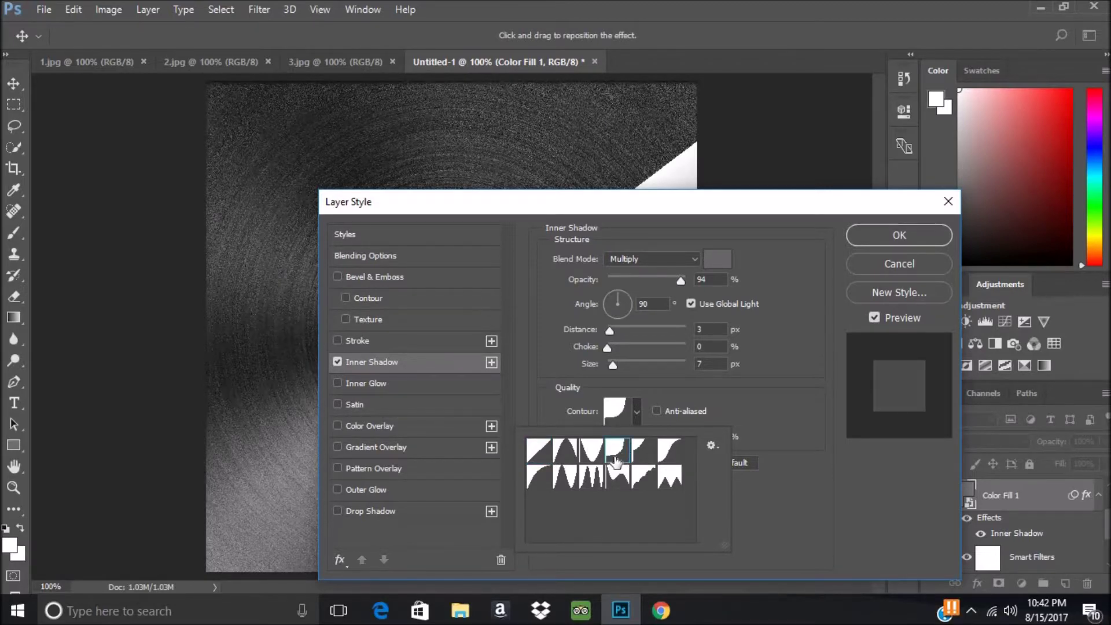
pyautogui.click(894, 226)
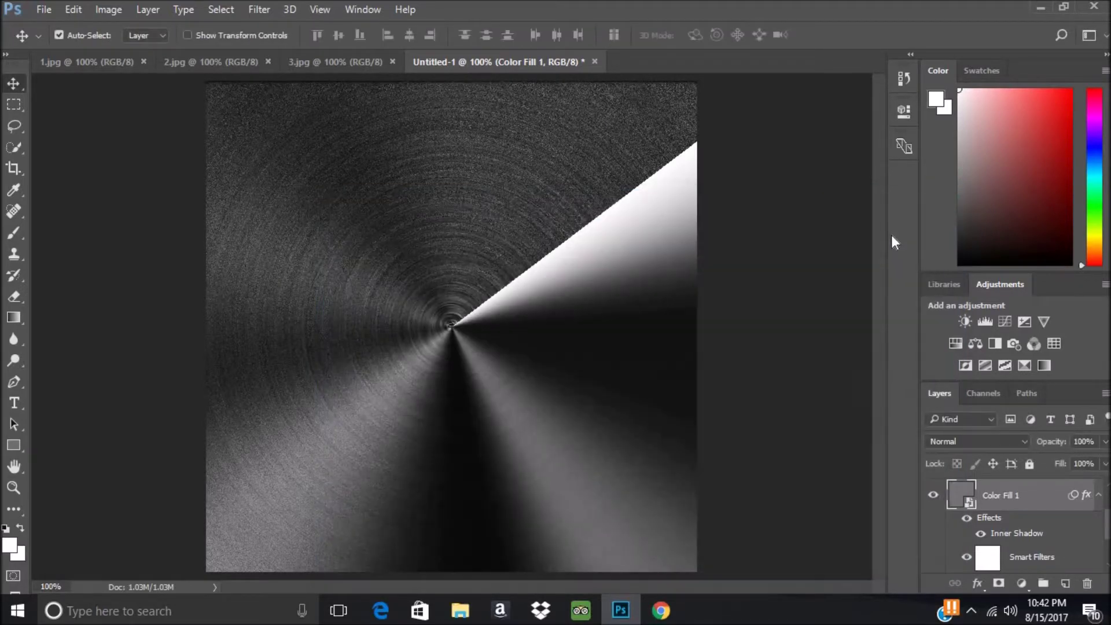
# Add a white Solid Color fill layer above Color Fill 1
pyautogui.click(1027, 588)
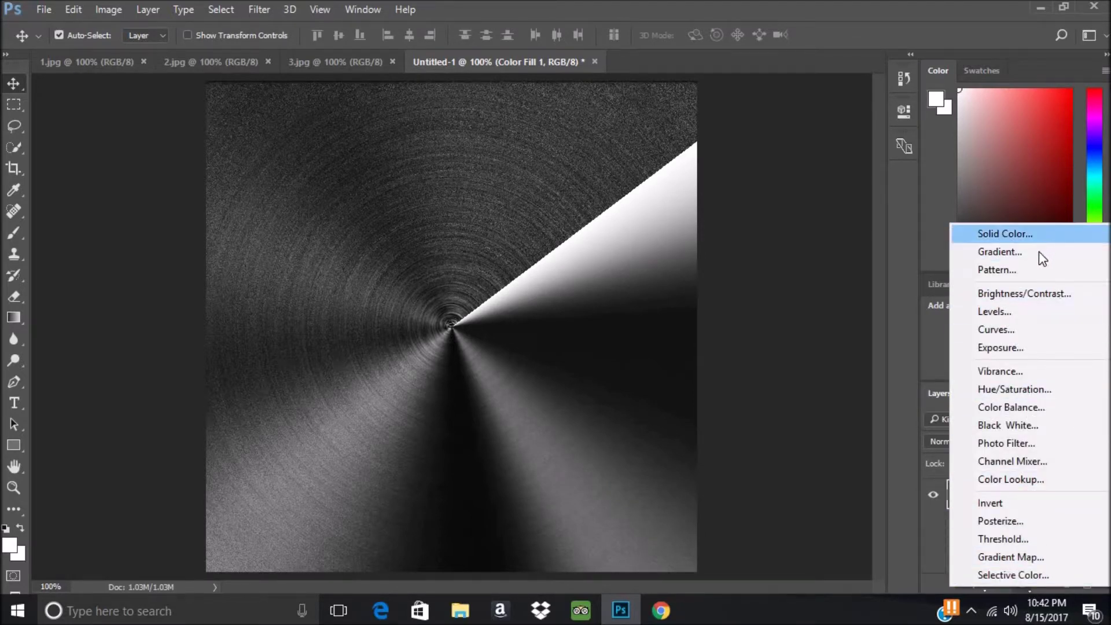
pyautogui.click(1041, 235)
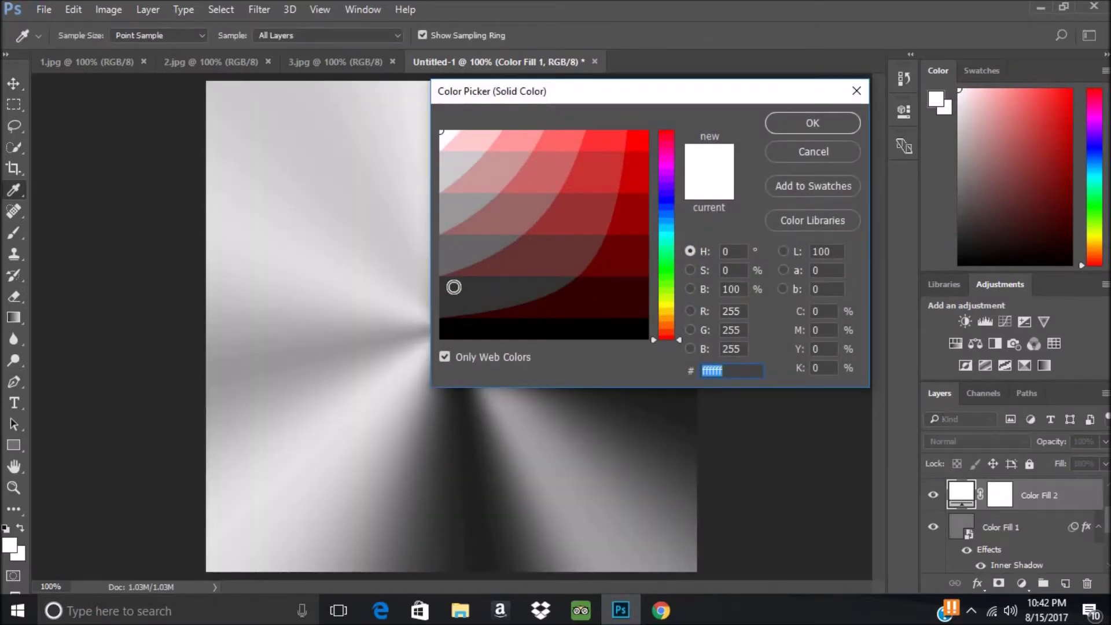
pyautogui.click(812, 123)
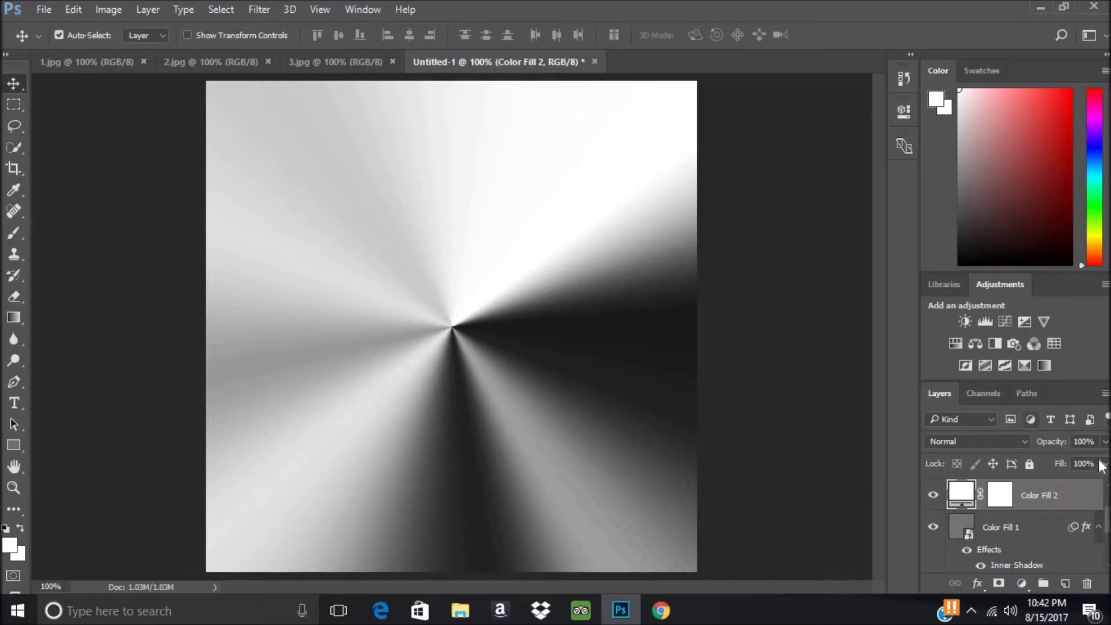
# Set the white Color Fill 2 layer's opacity to 72%
pyautogui.click(1105, 442)
pyautogui.moveTo(1102, 460); pyautogui.dragTo(1078, 465)
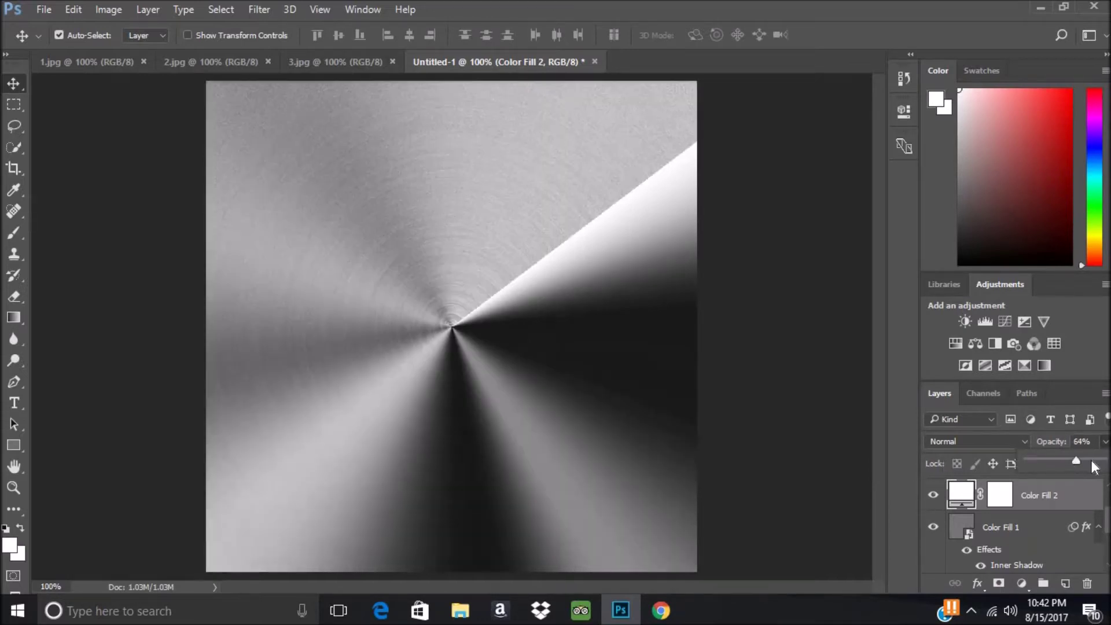
pyautogui.moveTo(1078, 463); pyautogui.dragTo(1051, 462)
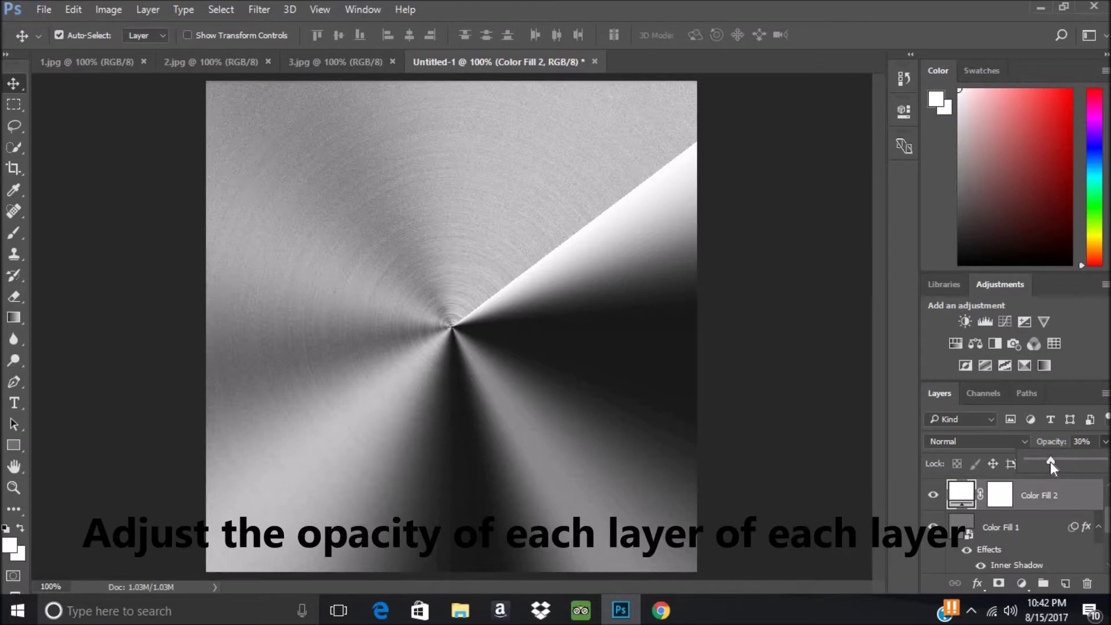
pyautogui.moveTo(1075, 461)
pyautogui.mouseDown()
pyautogui.moveTo(1092, 460)
pyautogui.moveTo(1082, 463)
pyautogui.mouseUp()
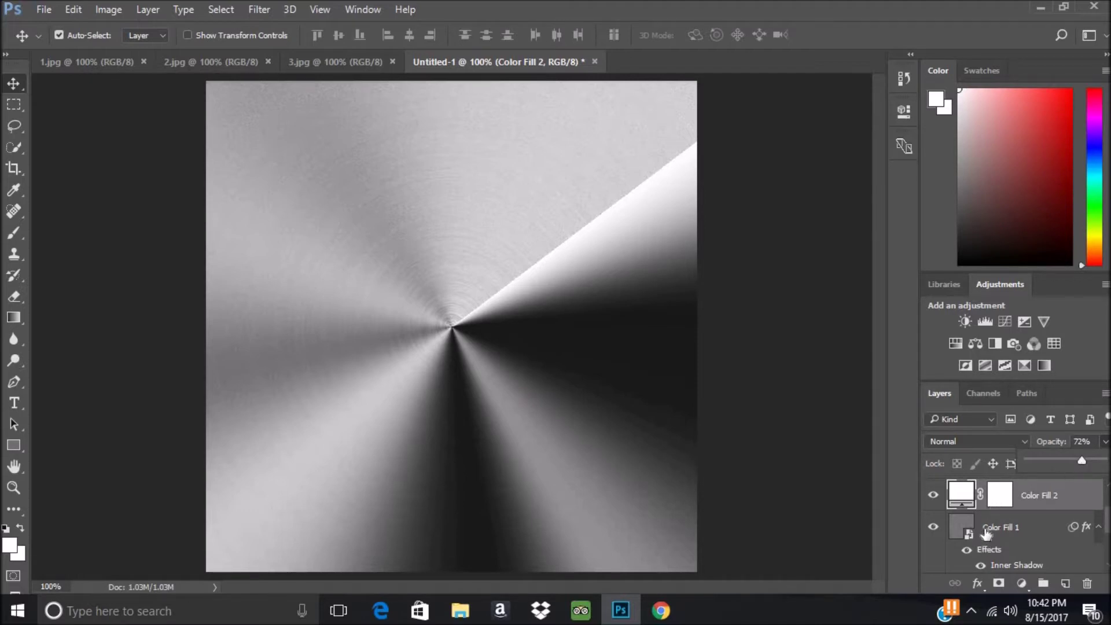
# Select the Gradient Fill 1 layer in the Layers panel
pyautogui.scroll(-1, 1026, 515)
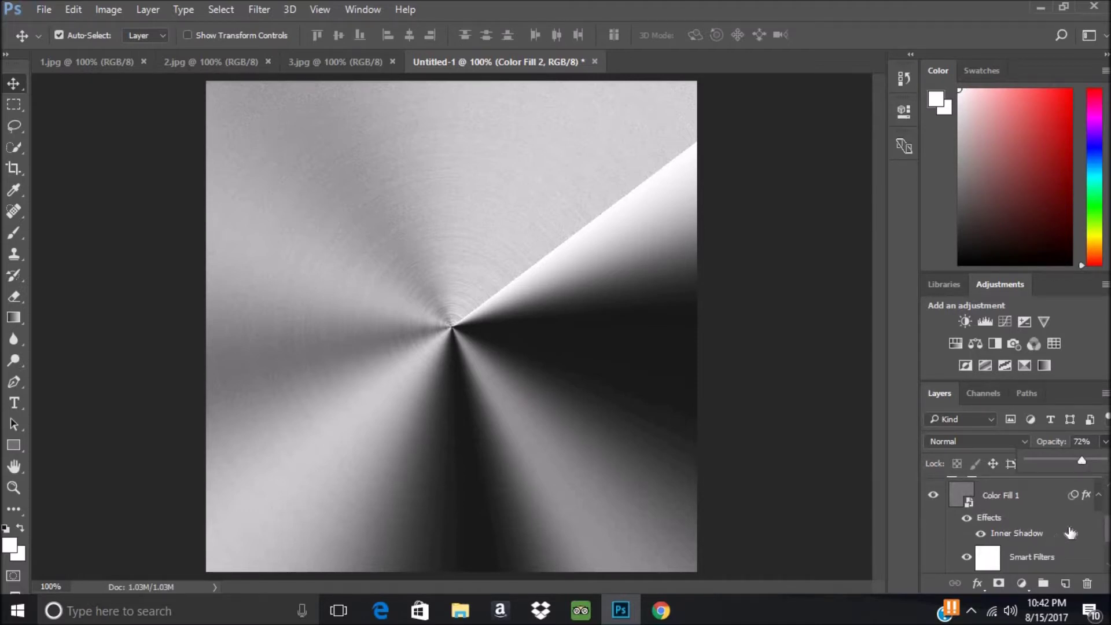
pyautogui.scroll(-2, 1017, 538)
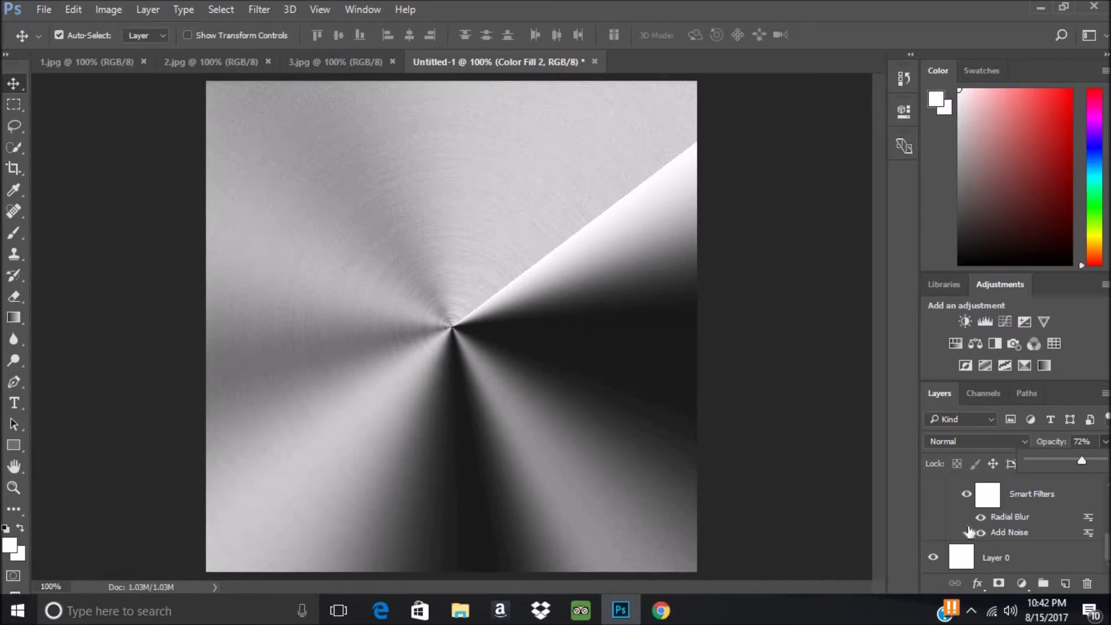
pyautogui.scroll(1, 972, 532)
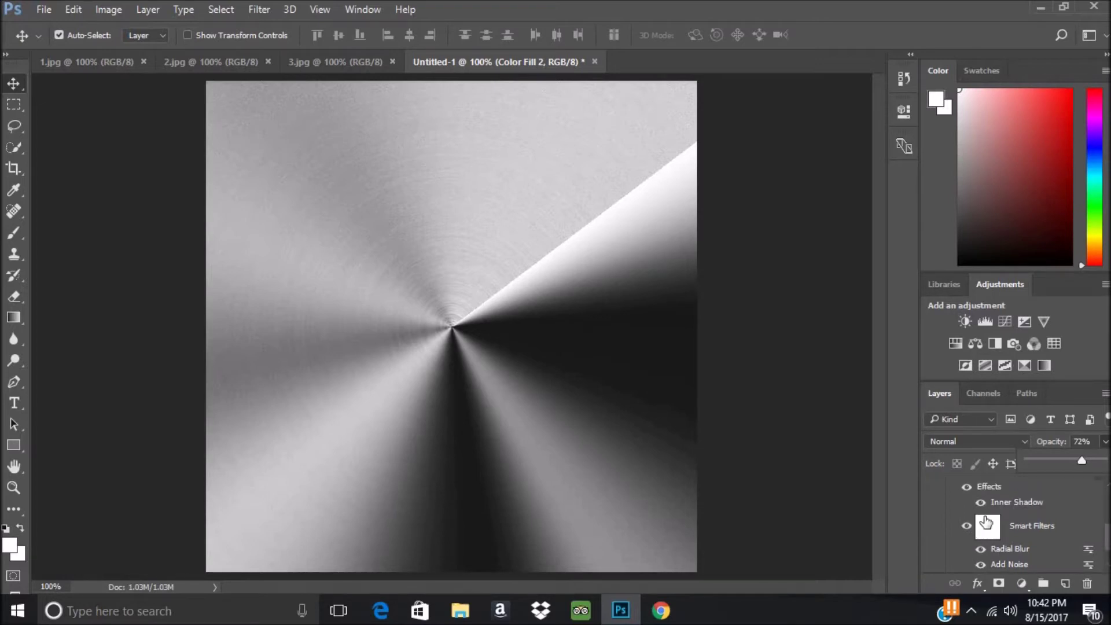
pyautogui.scroll(1, 1002, 512)
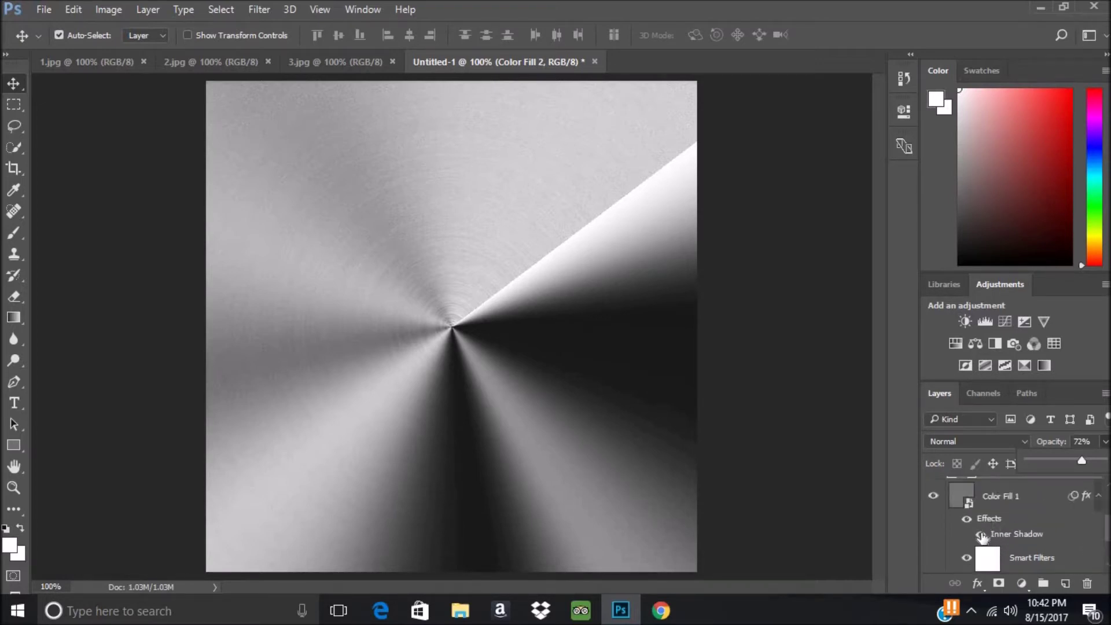
pyautogui.scroll(2, 1020, 539)
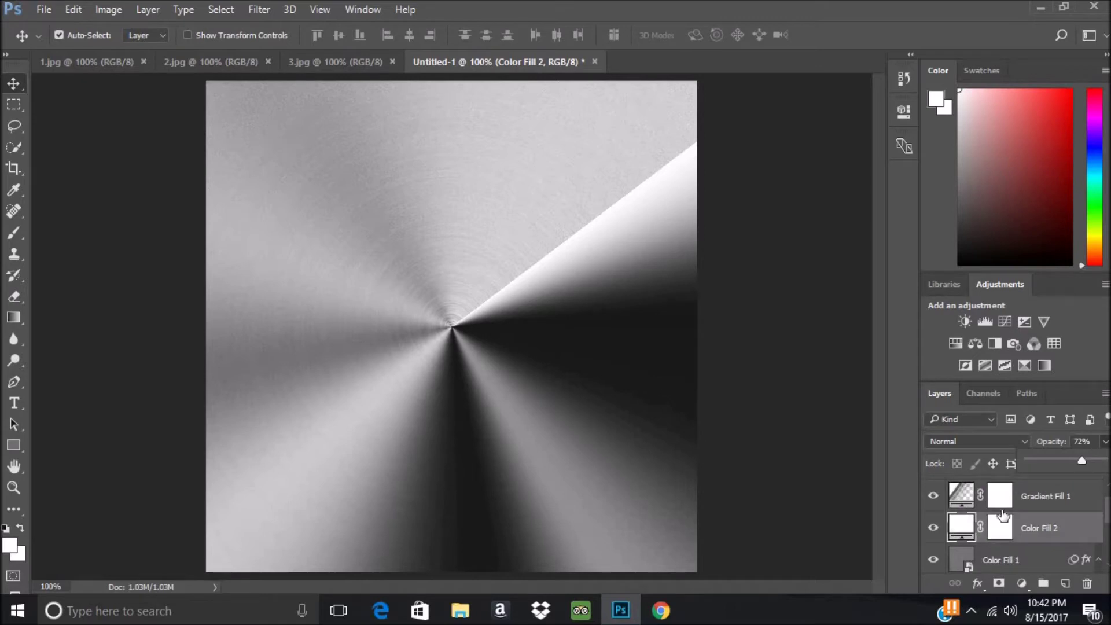
pyautogui.click(959, 501)
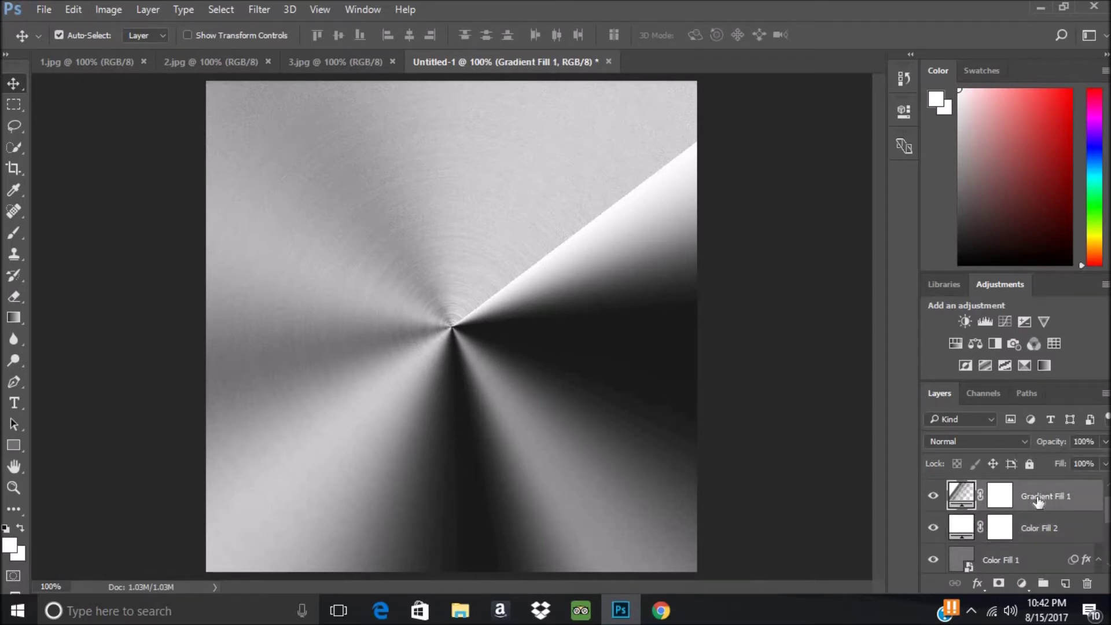
# Set Gradient Fill 1's blend mode to Multiply in its Blending Options
pyautogui.doubleClick(1089, 503)
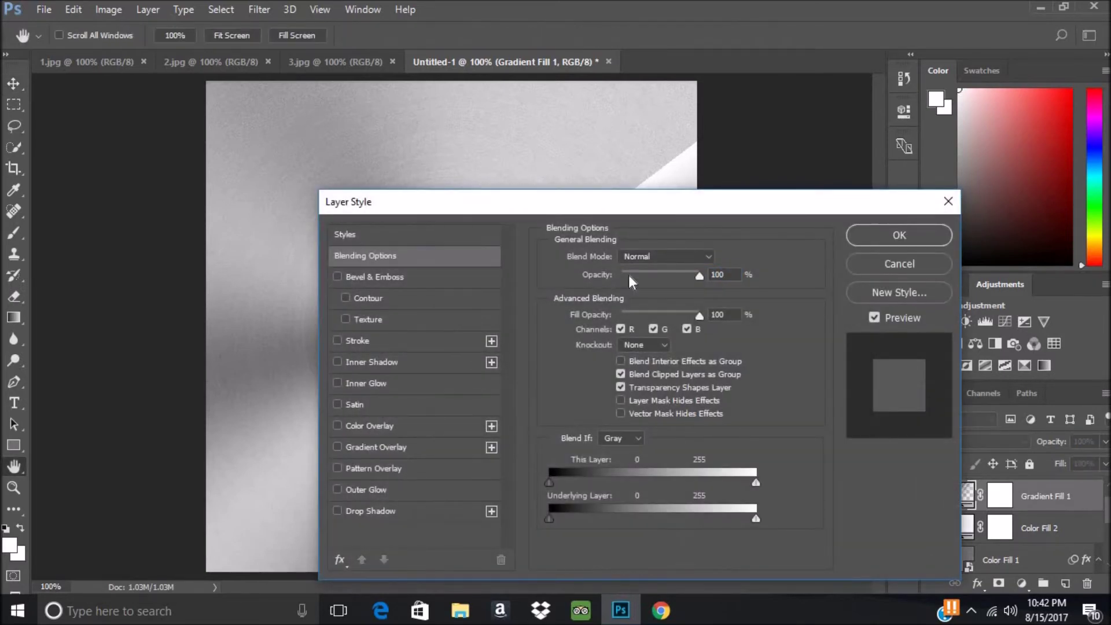
pyautogui.moveTo(644, 210)
pyautogui.mouseDown()
pyautogui.moveTo(824, 118)
pyautogui.moveTo(812, 138)
pyautogui.moveTo(837, 157)
pyautogui.moveTo(819, 151)
pyautogui.mouseUp()
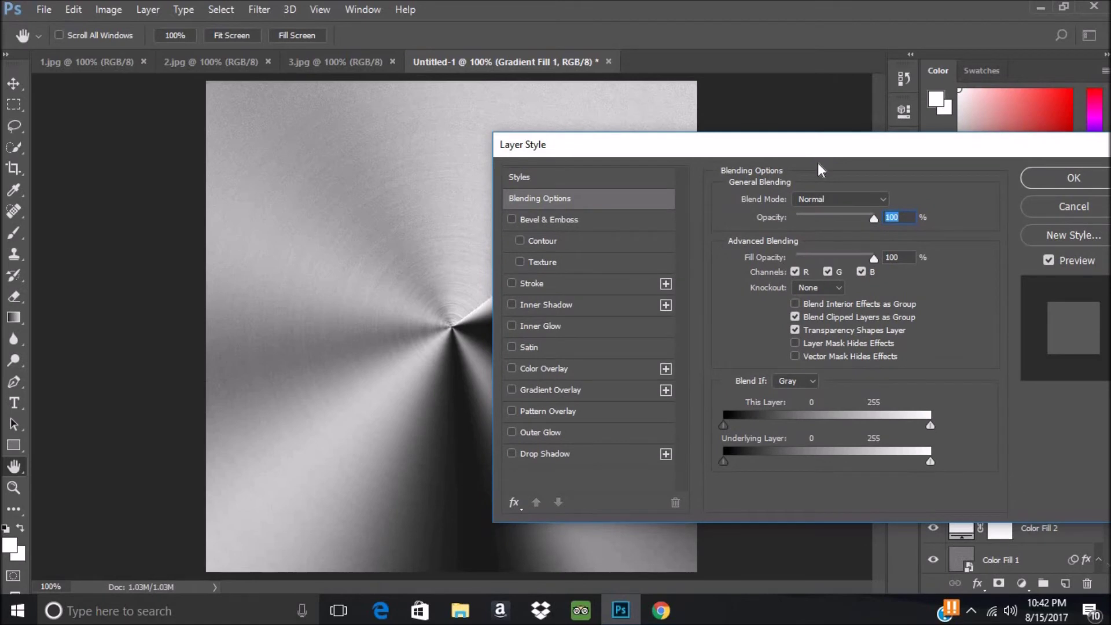
pyautogui.click(873, 199)
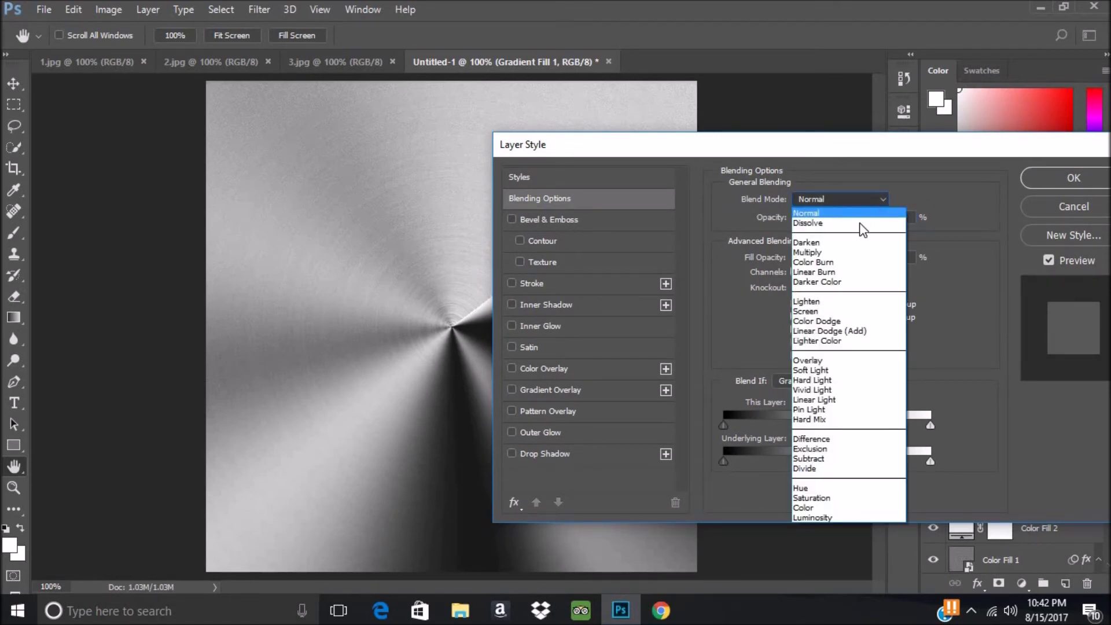
pyautogui.click(852, 252)
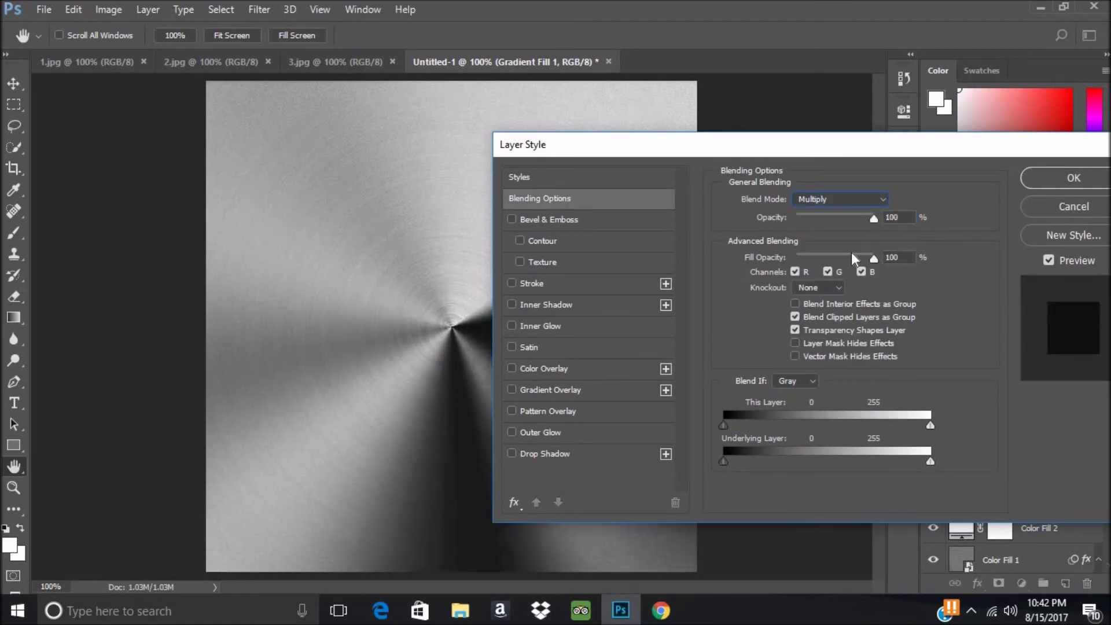
pyautogui.moveTo(791, 144); pyautogui.dragTo(726, 153)
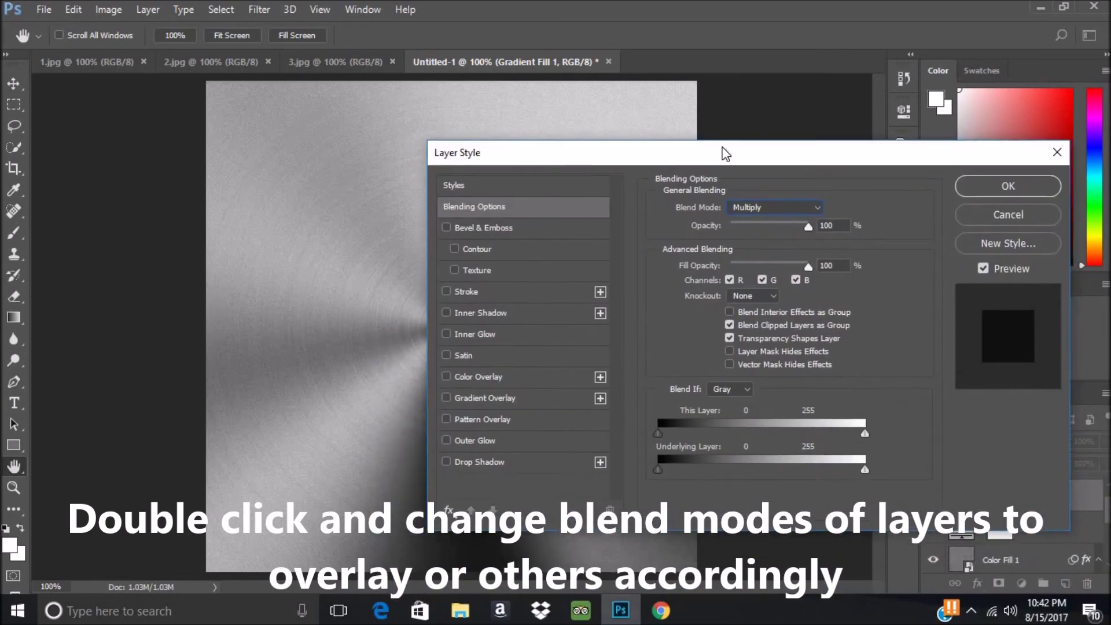
pyautogui.click(985, 184)
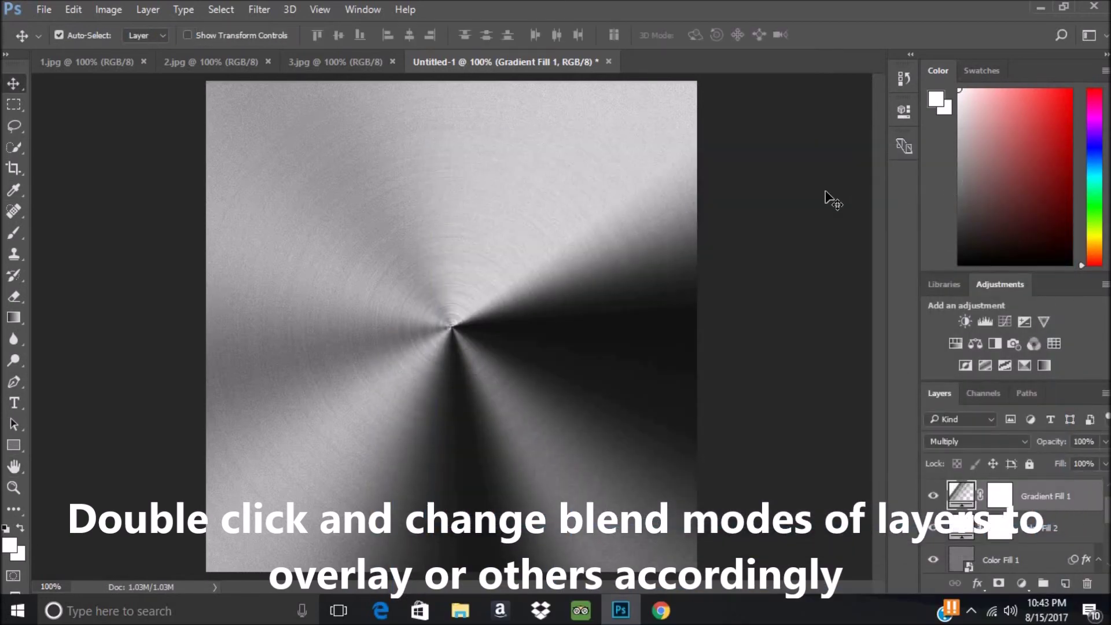